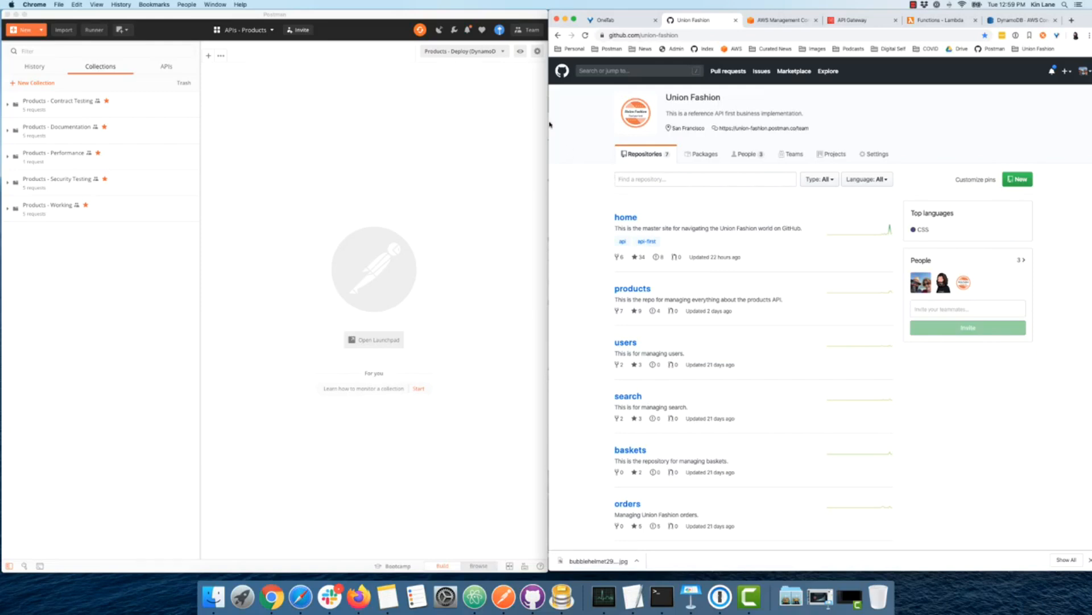
- Open the Products API definition and examine its paths, operations, security scheme and schemas
click(448, 134)
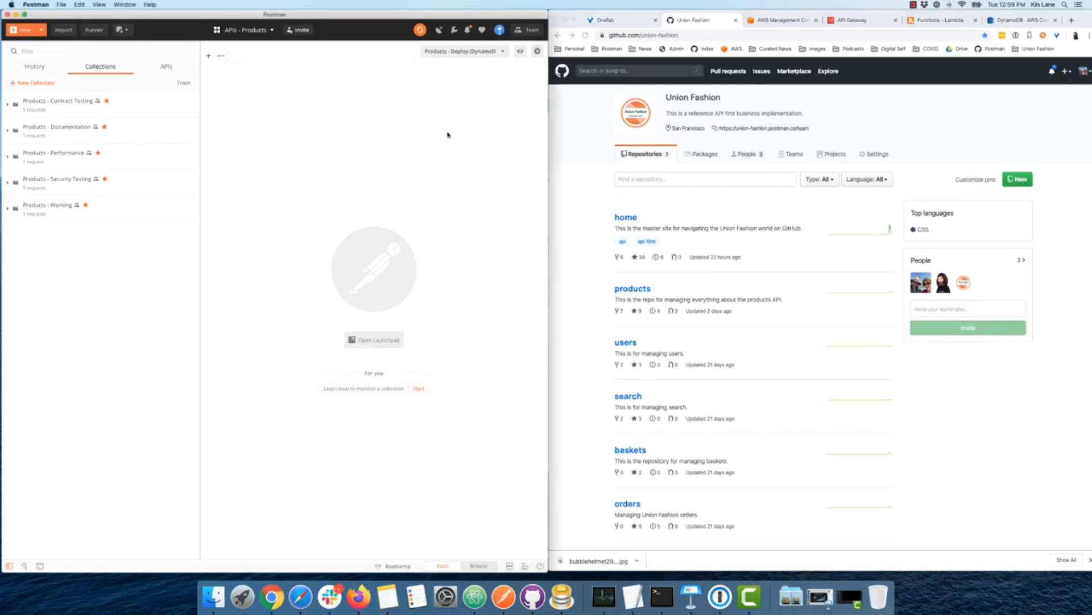
click(166, 67)
click(43, 101)
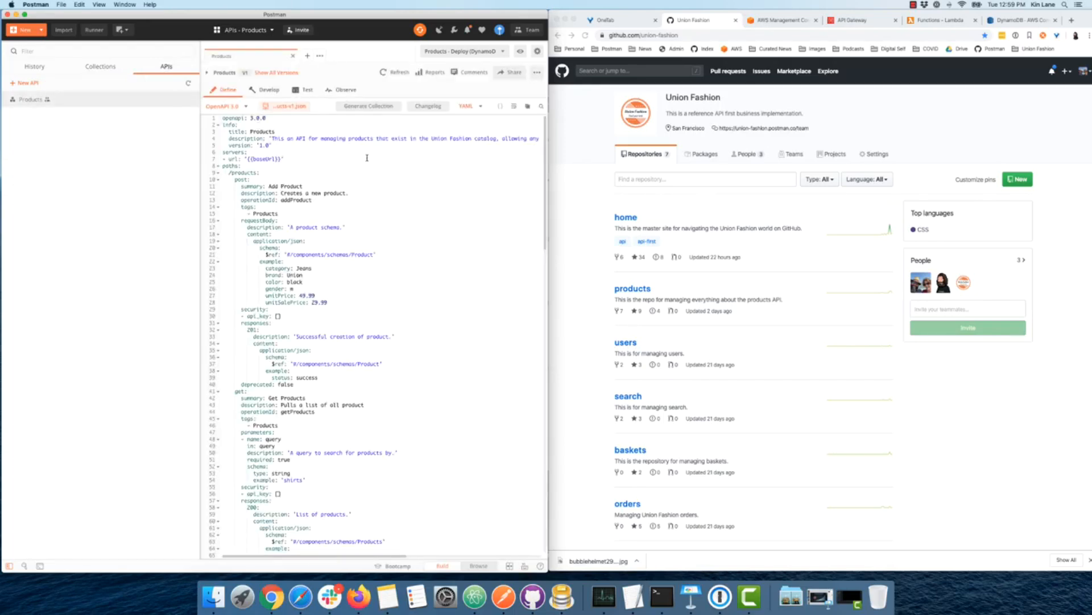
double_click(244, 172)
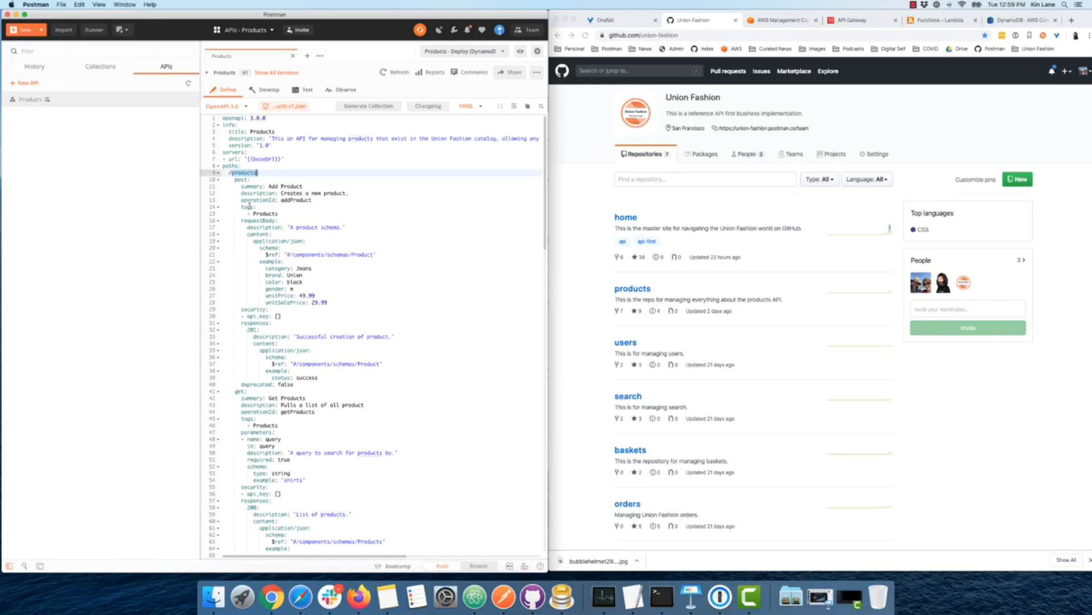
scroll(249, 206, down, 10)
scroll(249, 206, down, 7)
scroll(249, 206, down, 12)
scroll(249, 206, down, 2)
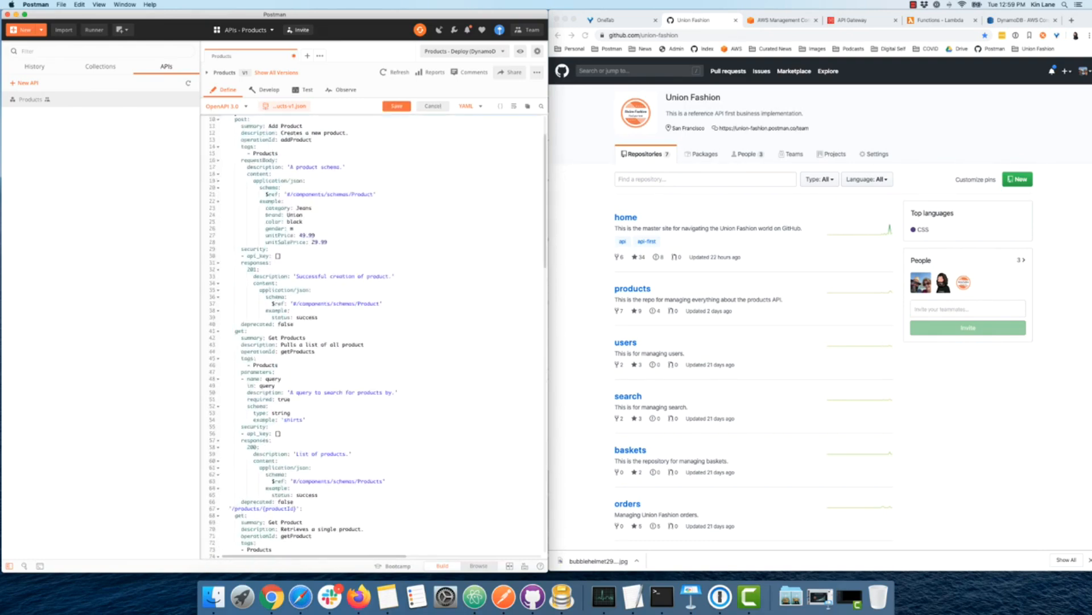
scroll(372, 335, down, 1)
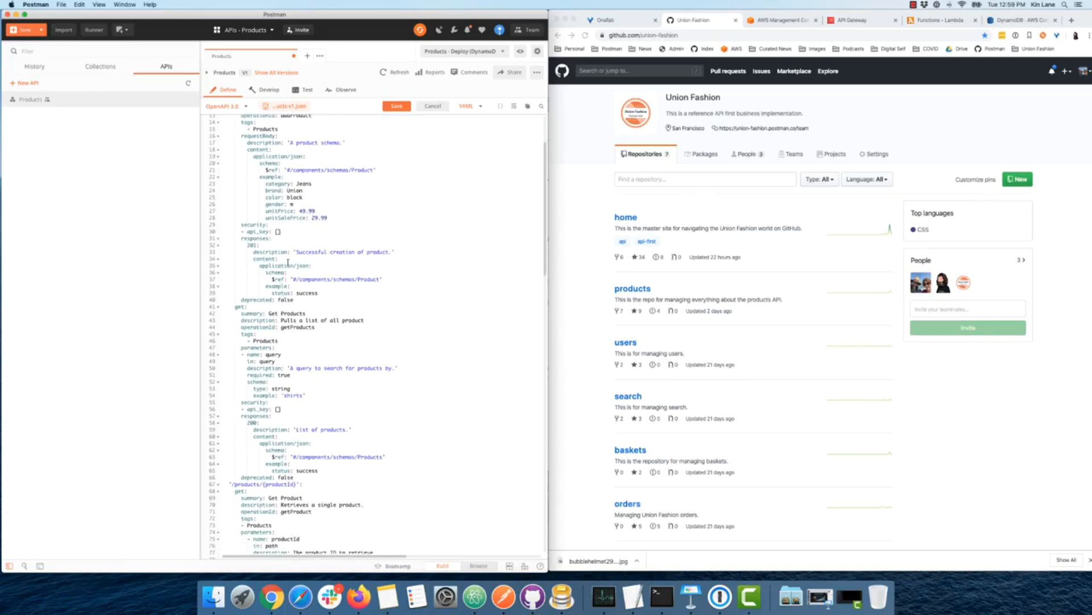
scroll(344, 295, down, 20)
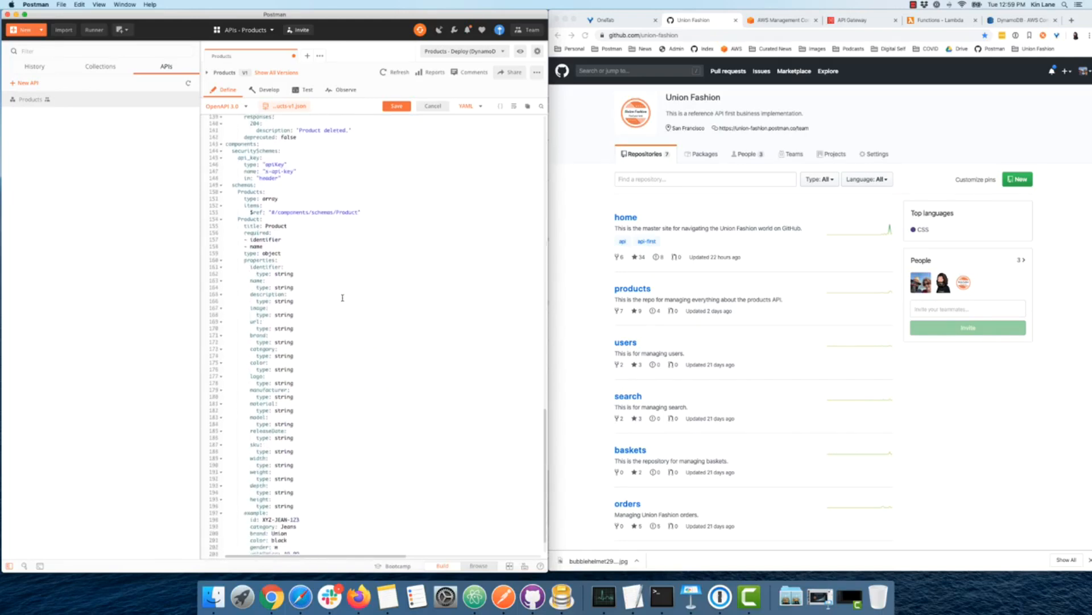
scroll(385, 220, up, 20)
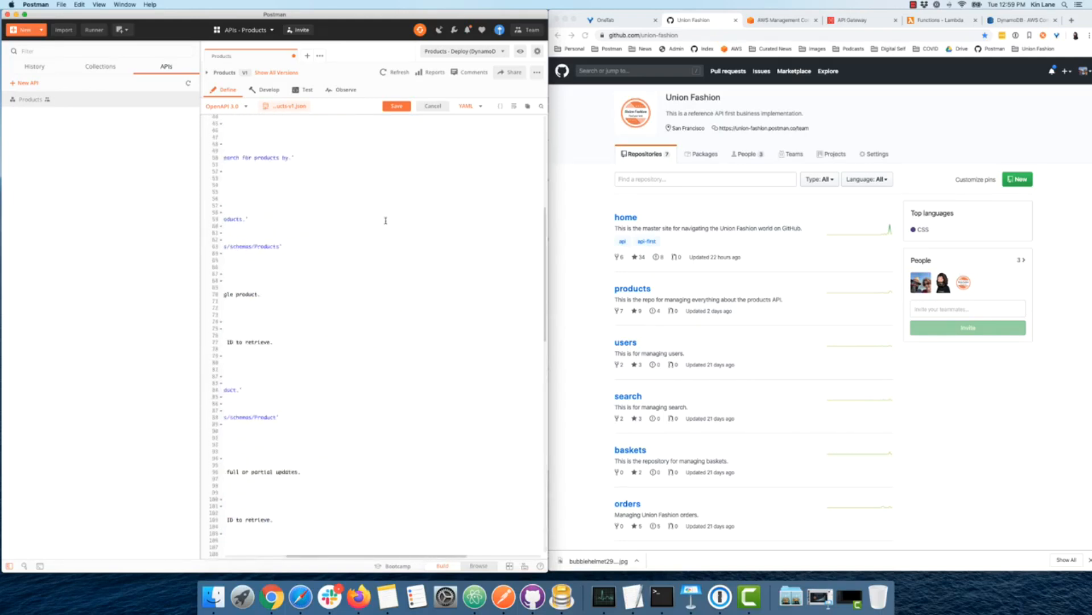
- Look at the mock servers of the Products - Documentation collection and the requests in the Products - Contract Testing collection
click(100, 66)
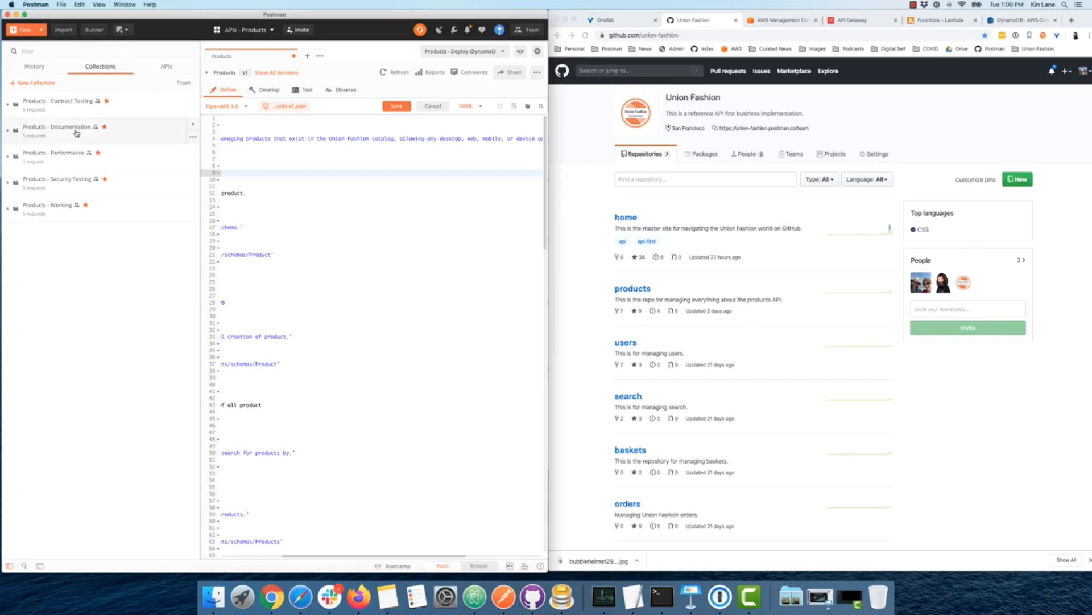
click(193, 128)
click(298, 108)
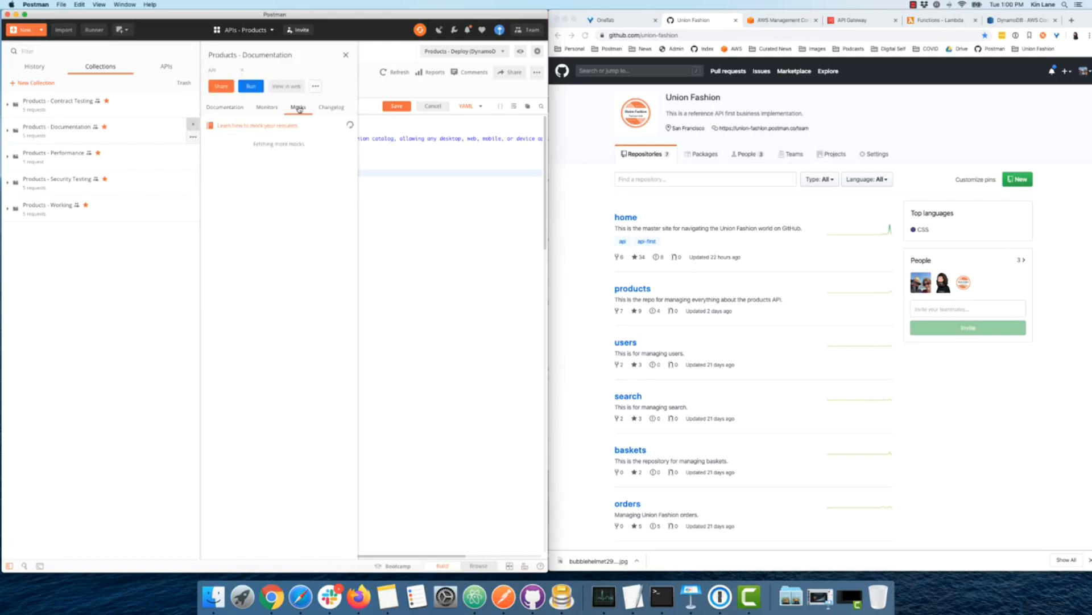
click(346, 55)
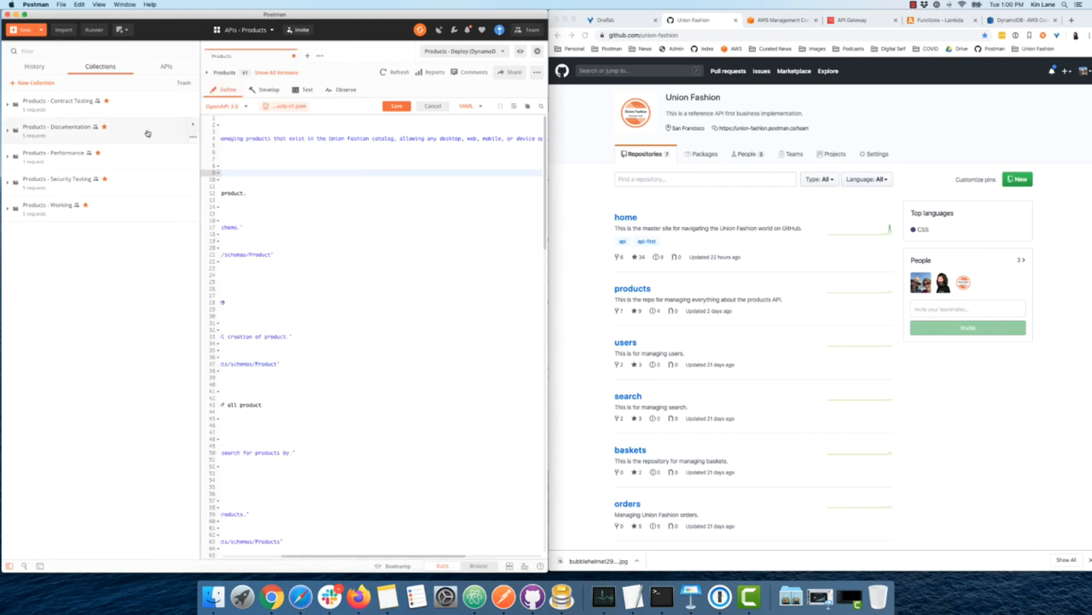
click(140, 104)
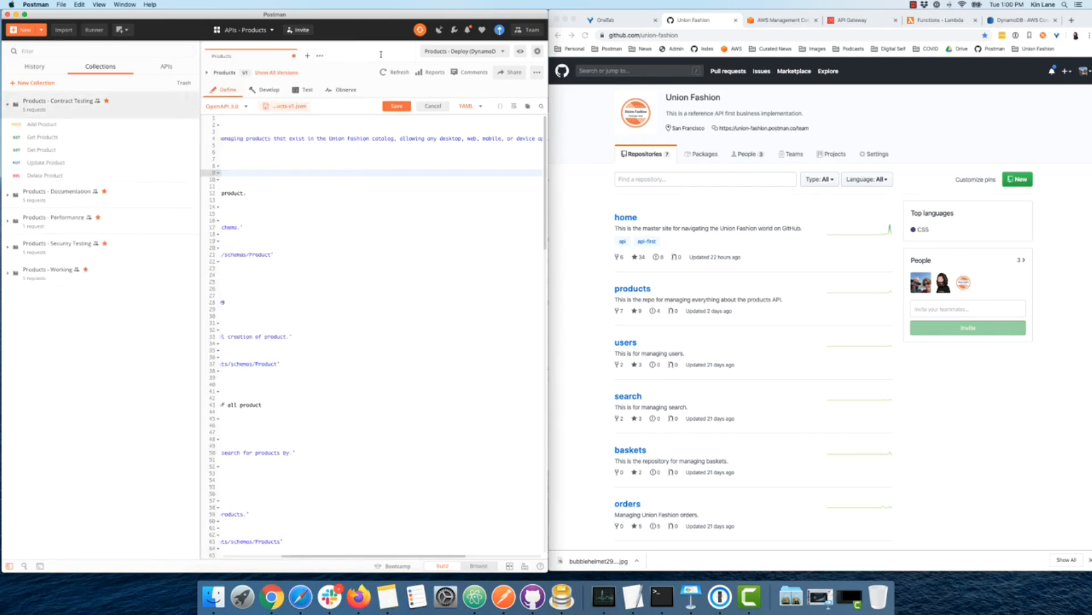
click(394, 186)
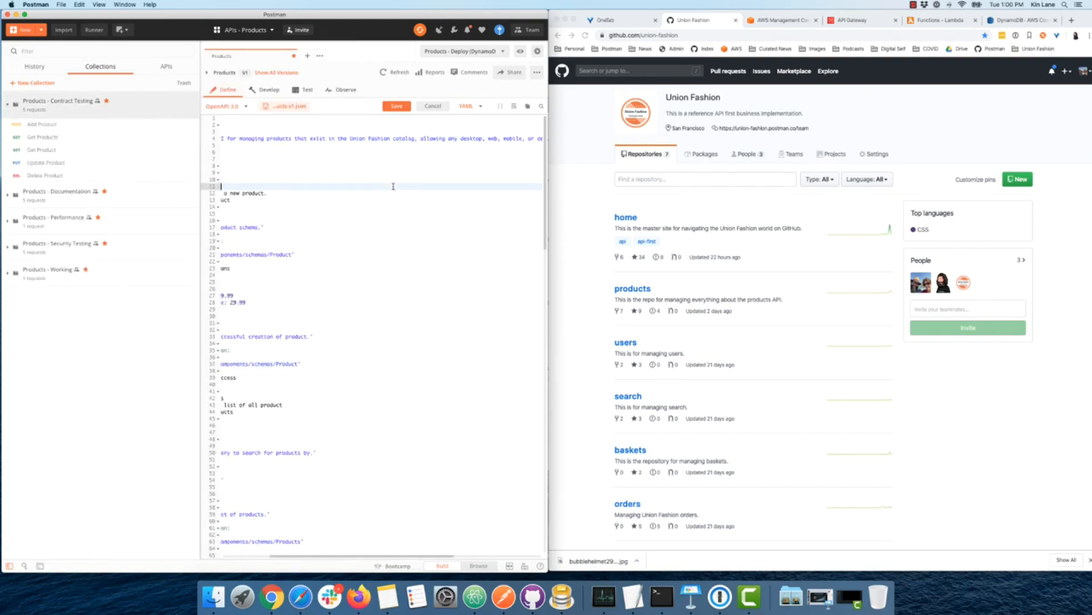
click(303, 168)
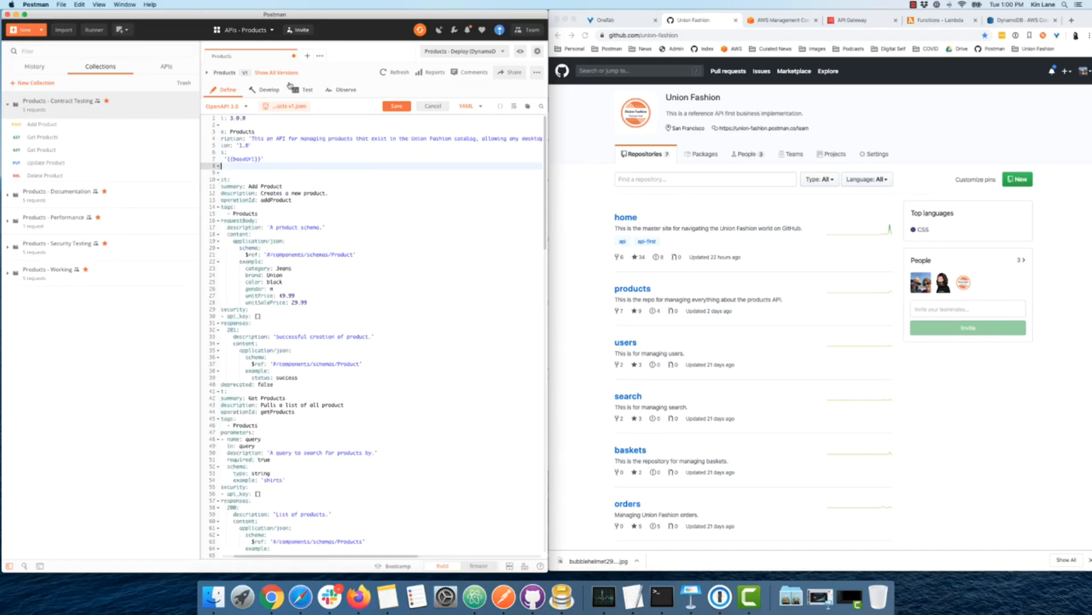
- Switch to the Operations team workspace and close its open request tabs
click(260, 31)
scroll(225, 121, down, 3)
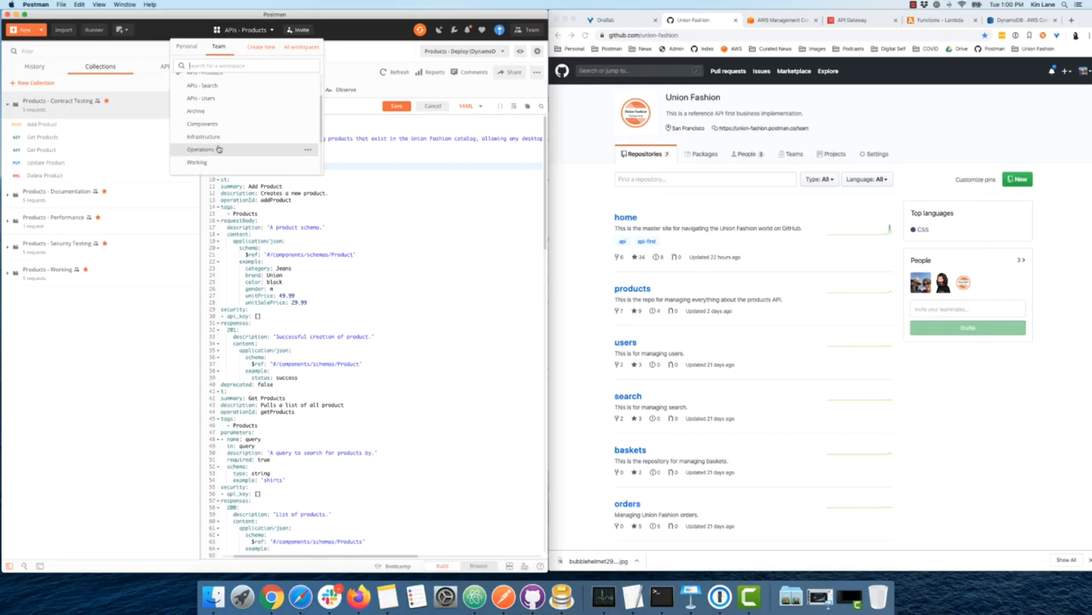
click(219, 149)
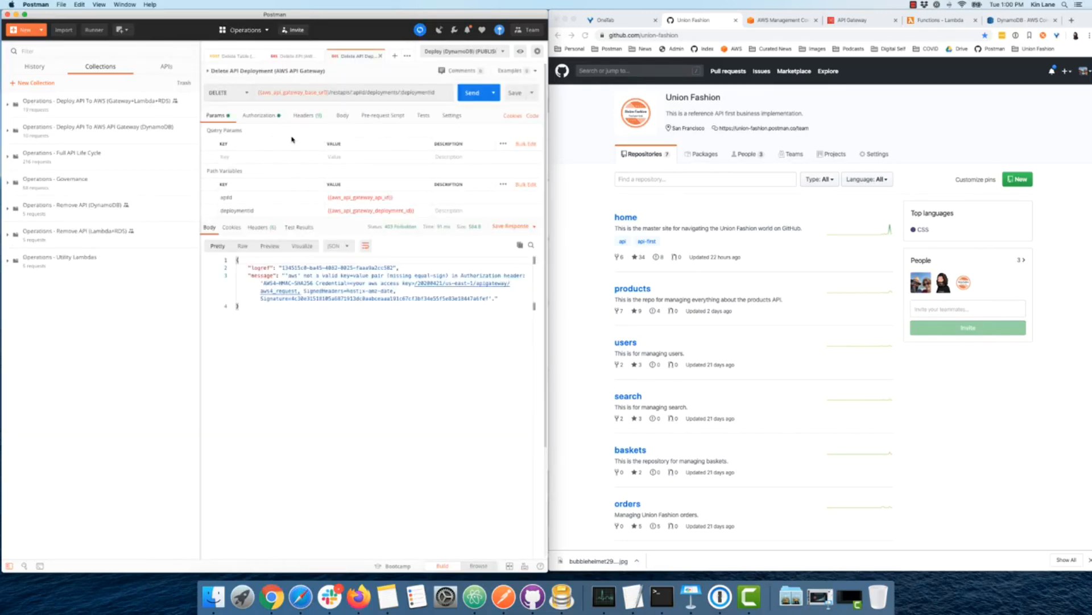
key(super+w)
key(super+w)
key(super+w)
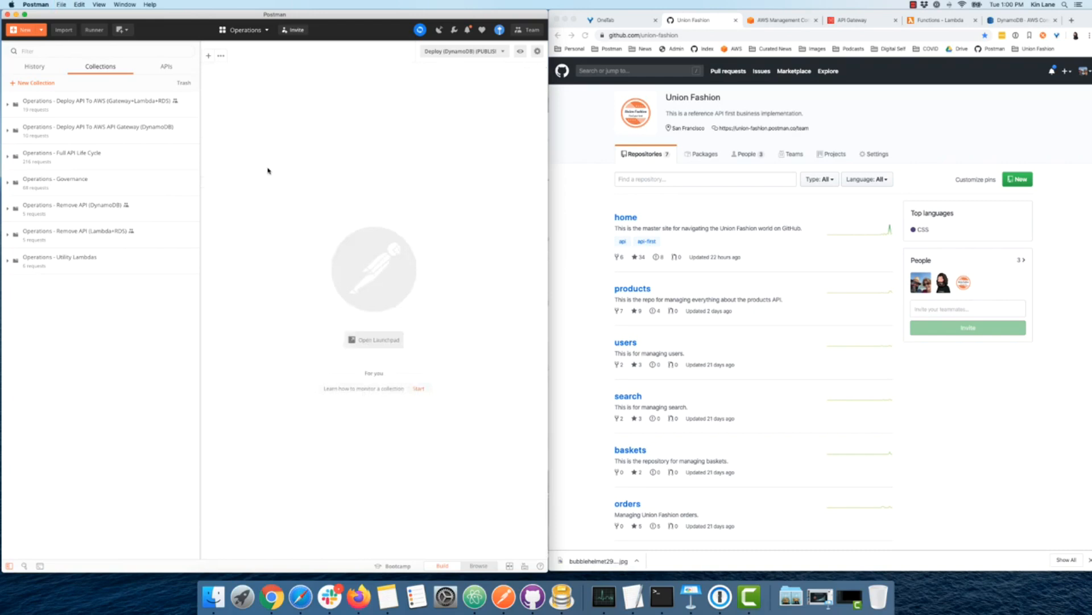
- Examine the requests in the Remove API (DynamoDB) and Deploy API To AWS API Gateway (DynamoDB) collections
click(99, 211)
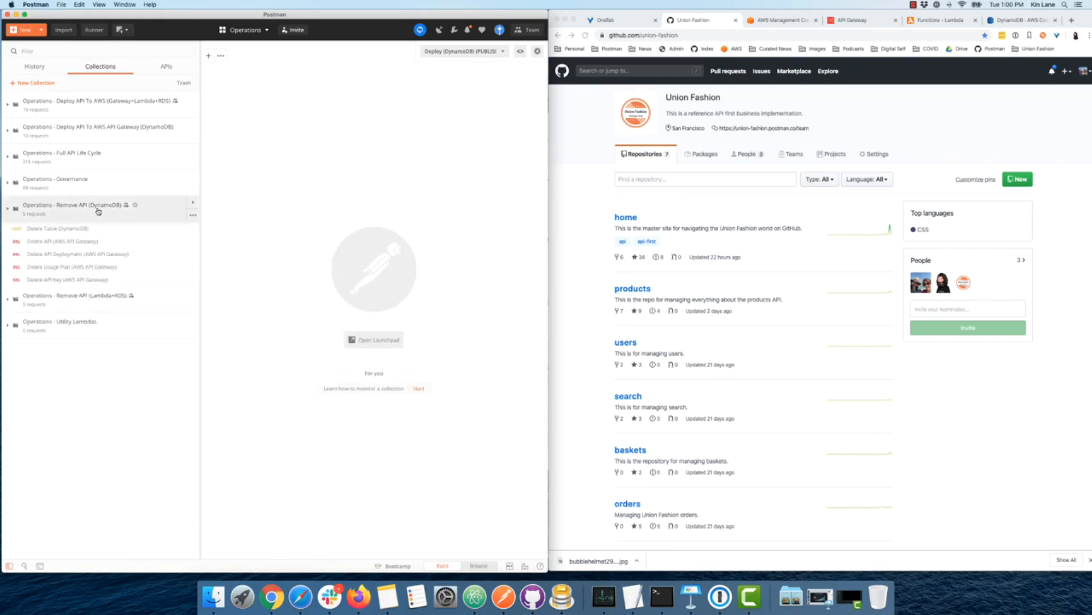
click(71, 215)
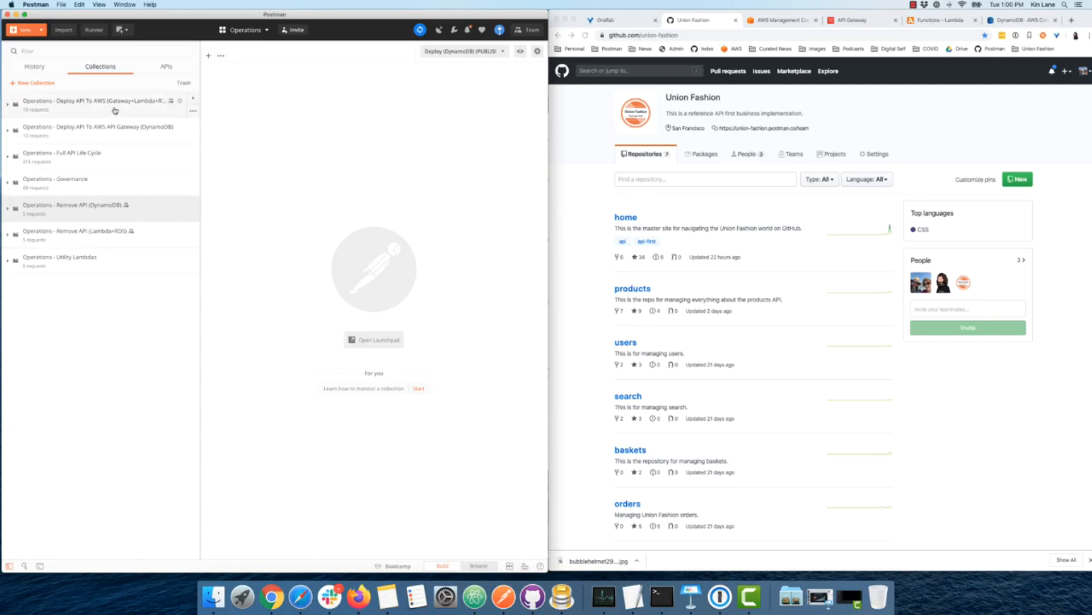
click(115, 131)
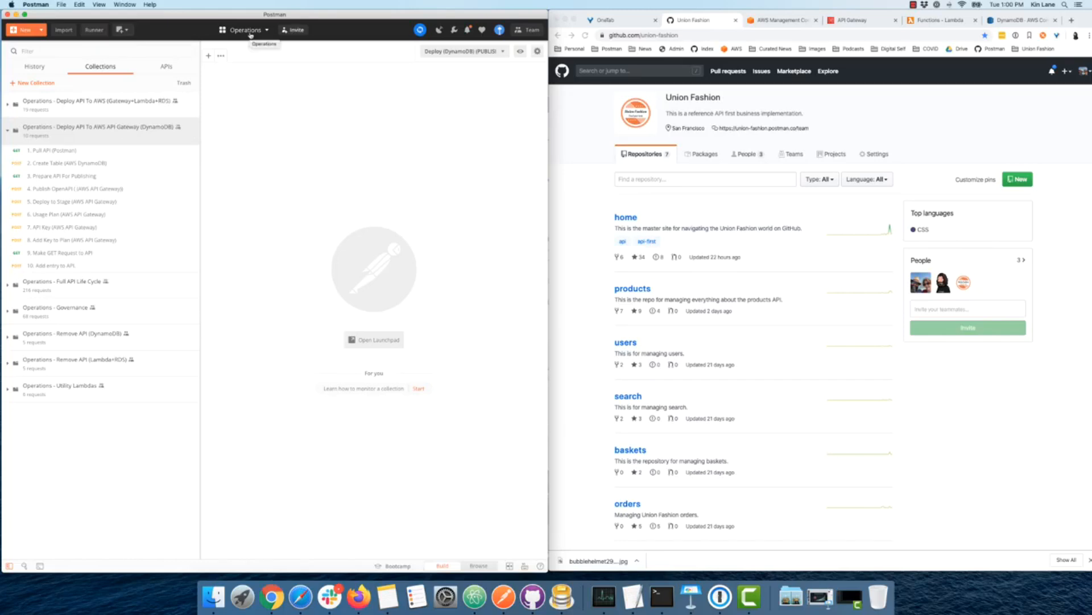
- Share the Operations - Deploy API To AWS API Gateway (DynamoDB) collection to the APIs - Products workspace
click(193, 140)
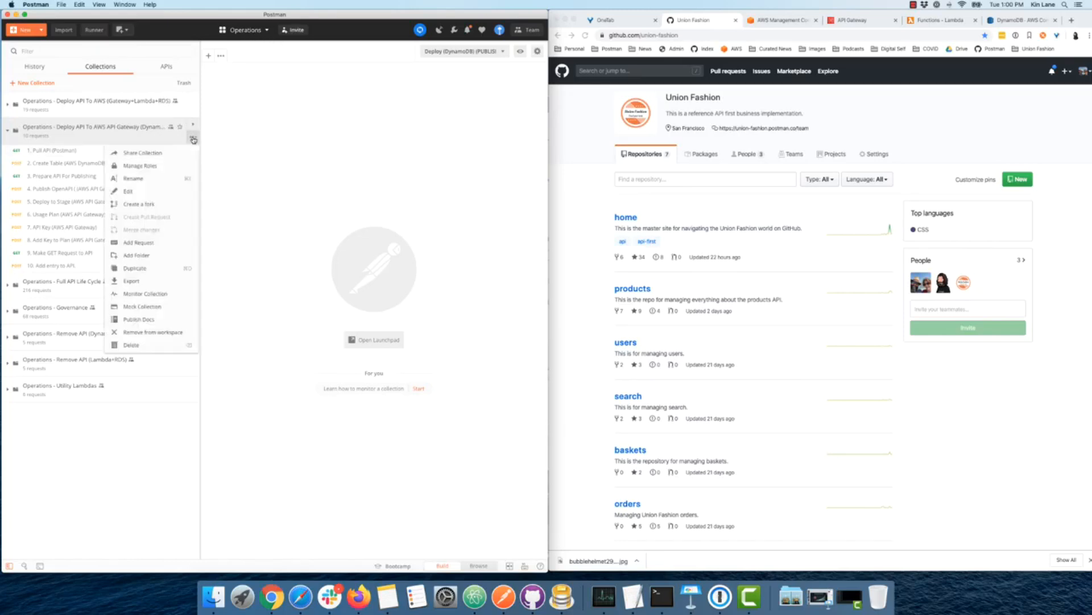
click(167, 152)
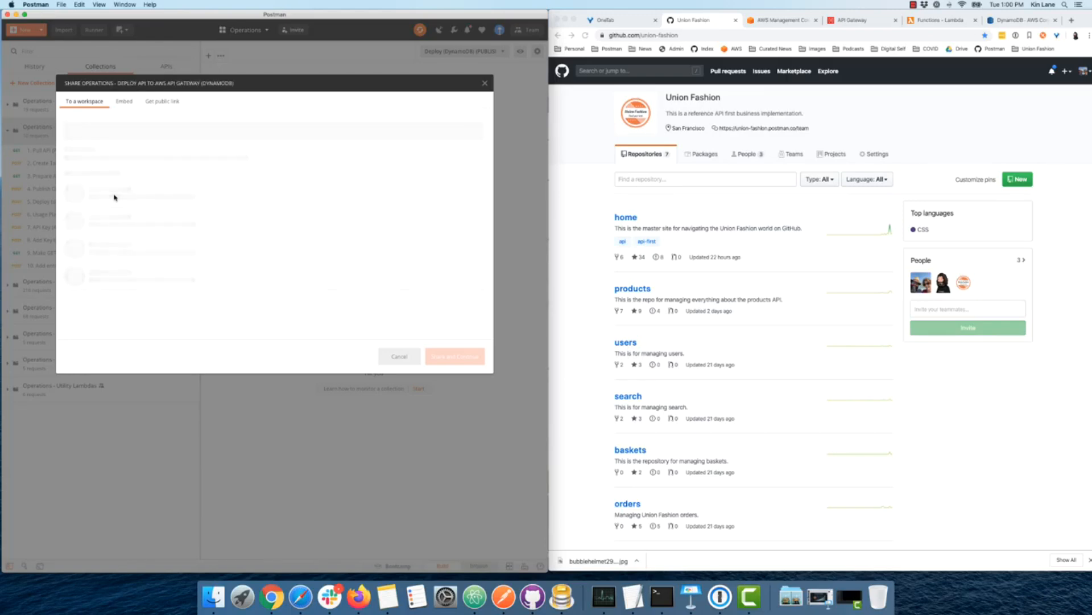
click(123, 195)
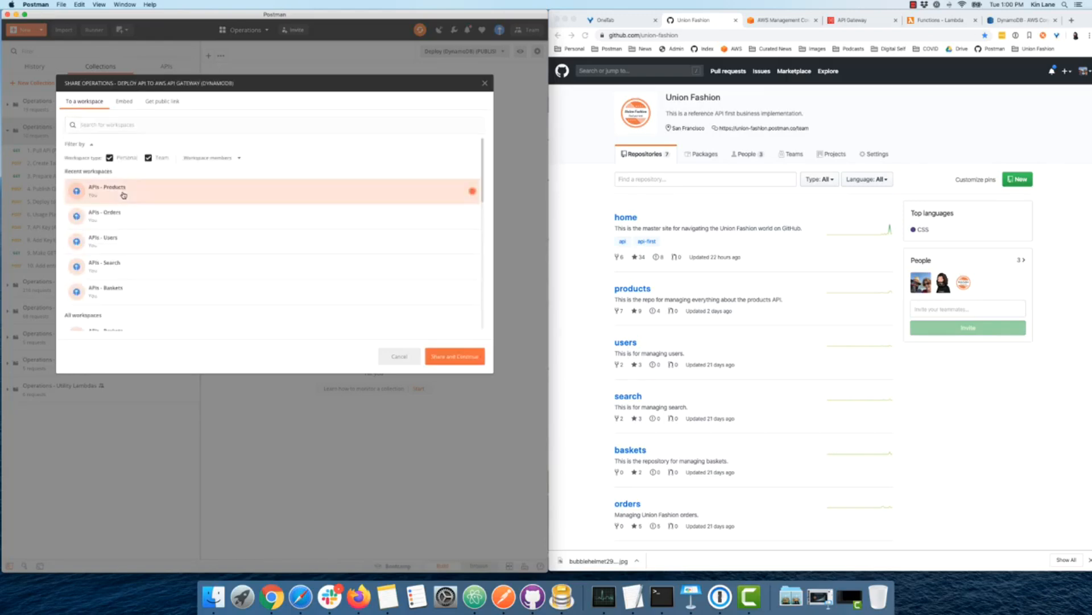
click(465, 360)
click(468, 293)
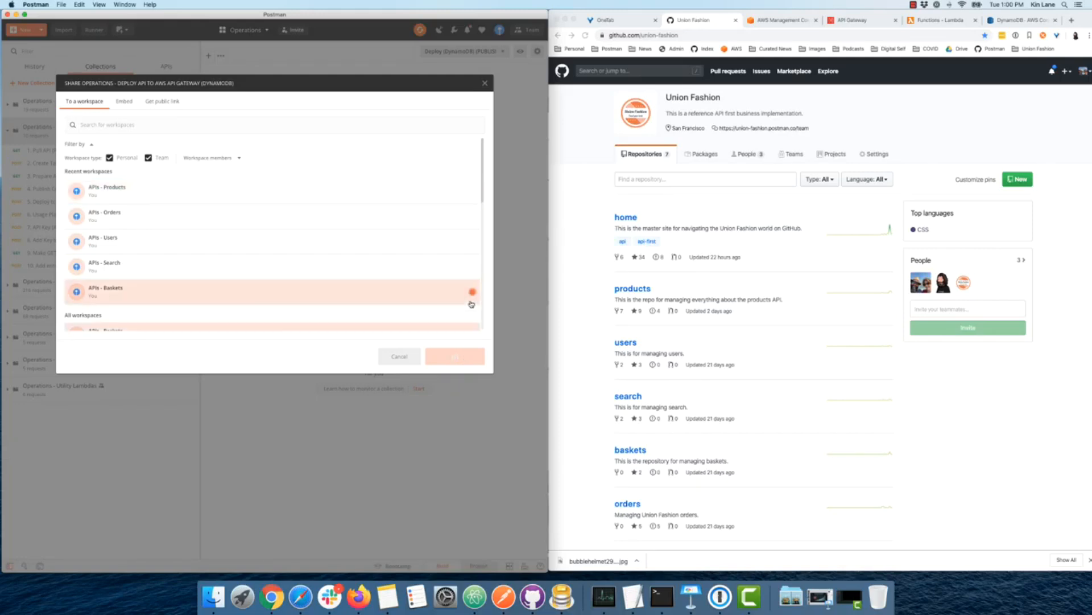
click(450, 357)
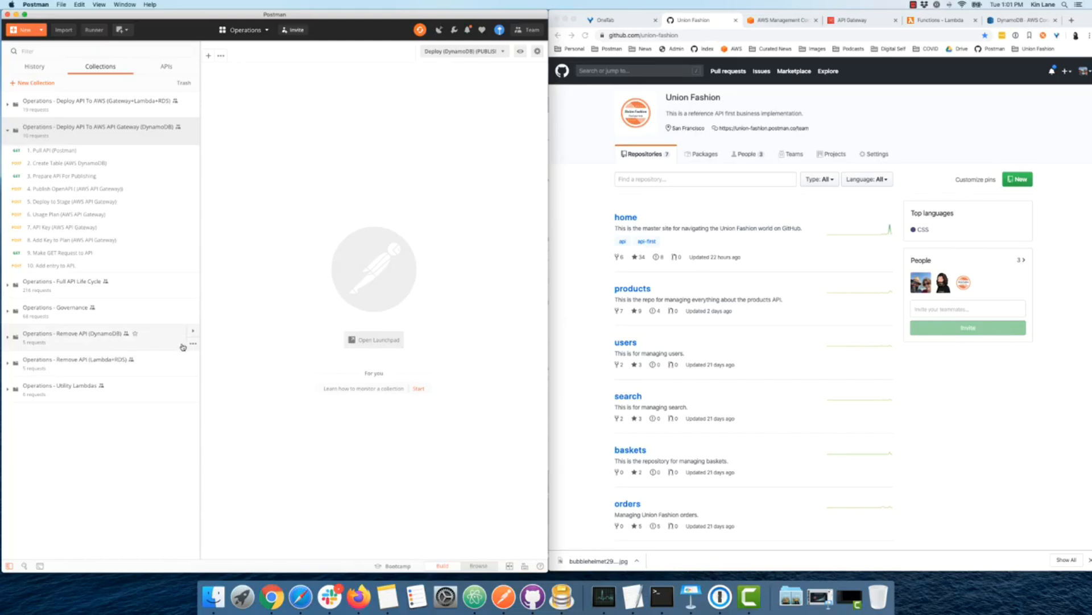
- Share the Operations - Remove API (DynamoDB) collection to the APIs - Products workspace and save its roles
click(193, 331)
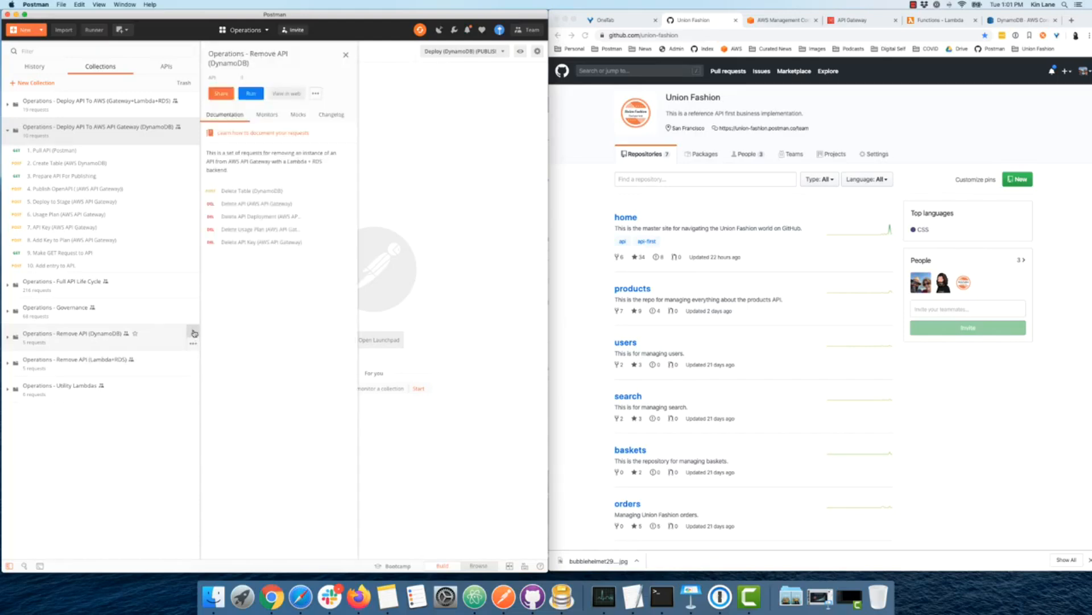
click(222, 94)
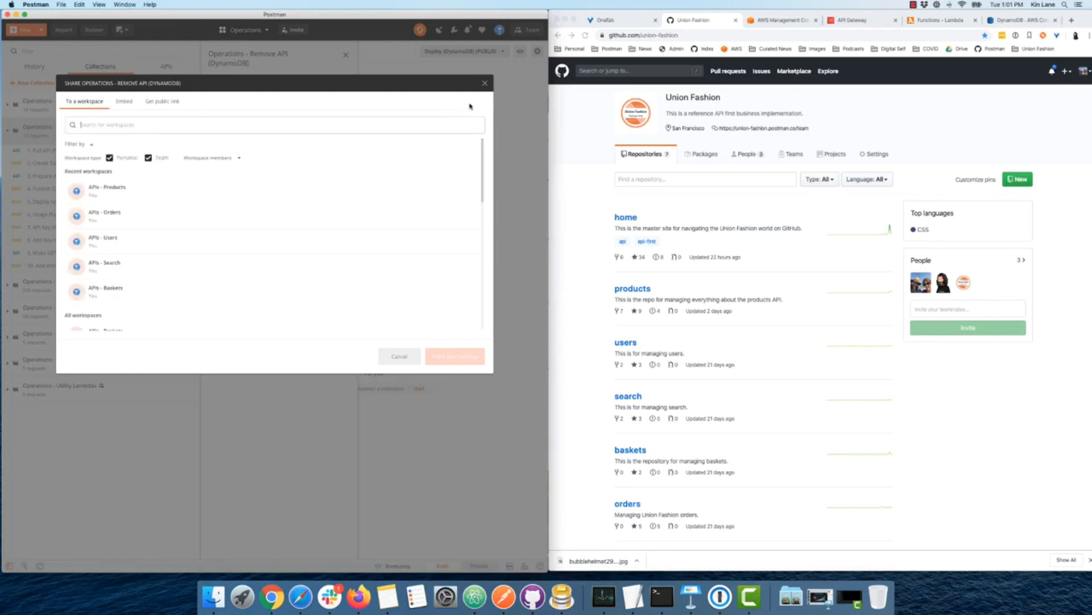
click(139, 216)
click(128, 192)
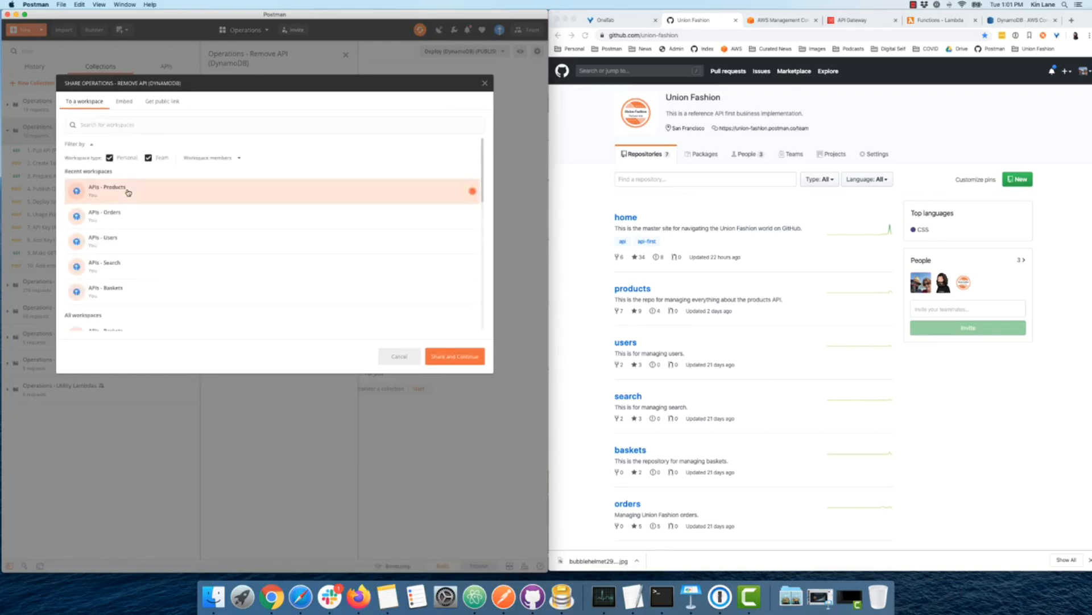
click(454, 358)
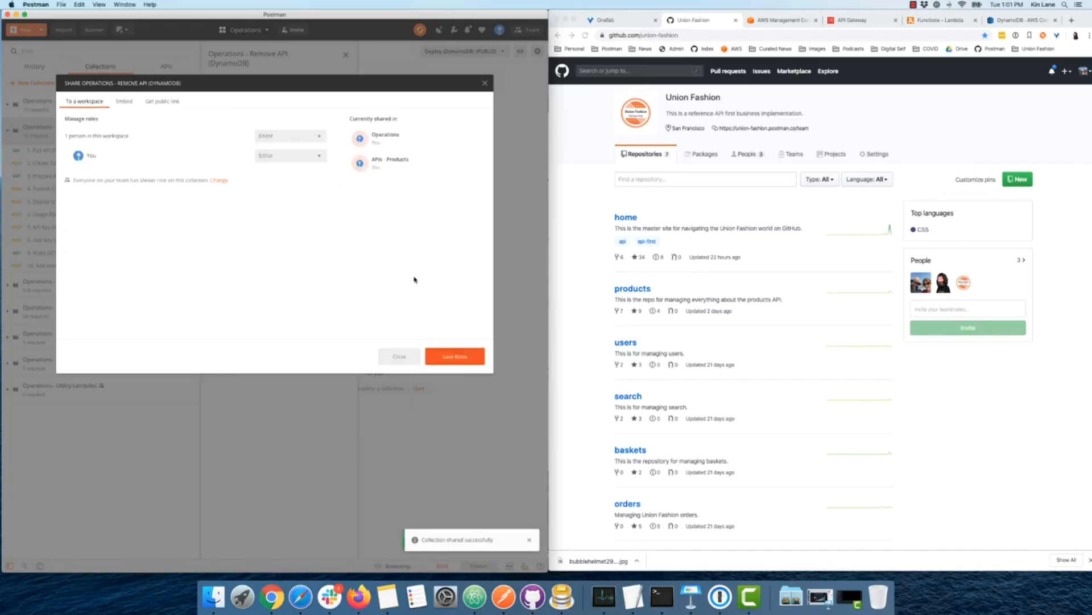
click(445, 358)
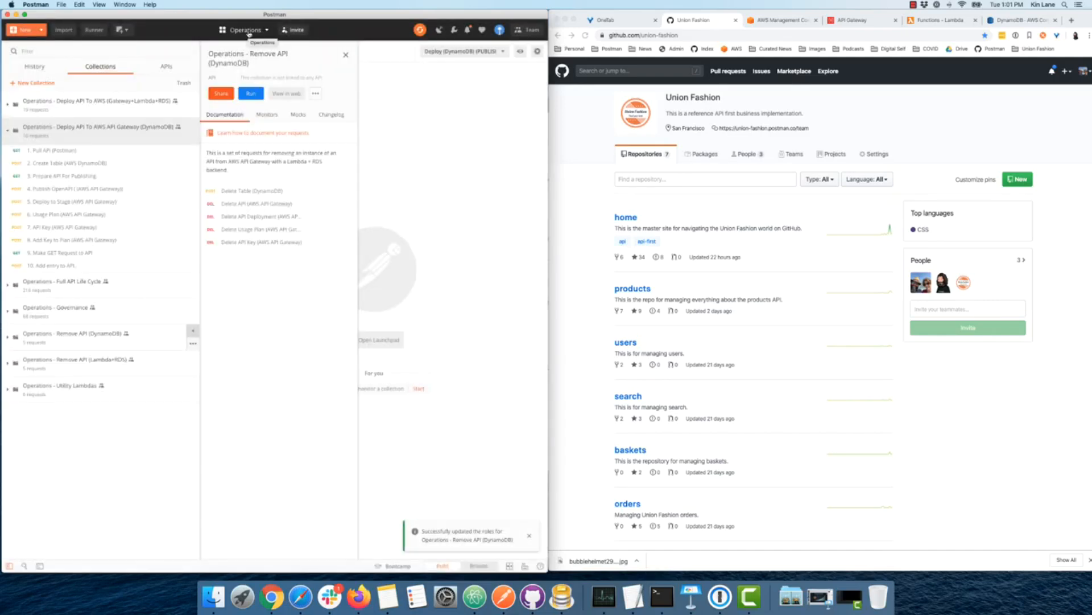
- Switch to the APIs - Products workspace, collapse the Contract Testing collection and list the shared Deploy API To AWS API Gateway (DynamoDB) requests
click(248, 31)
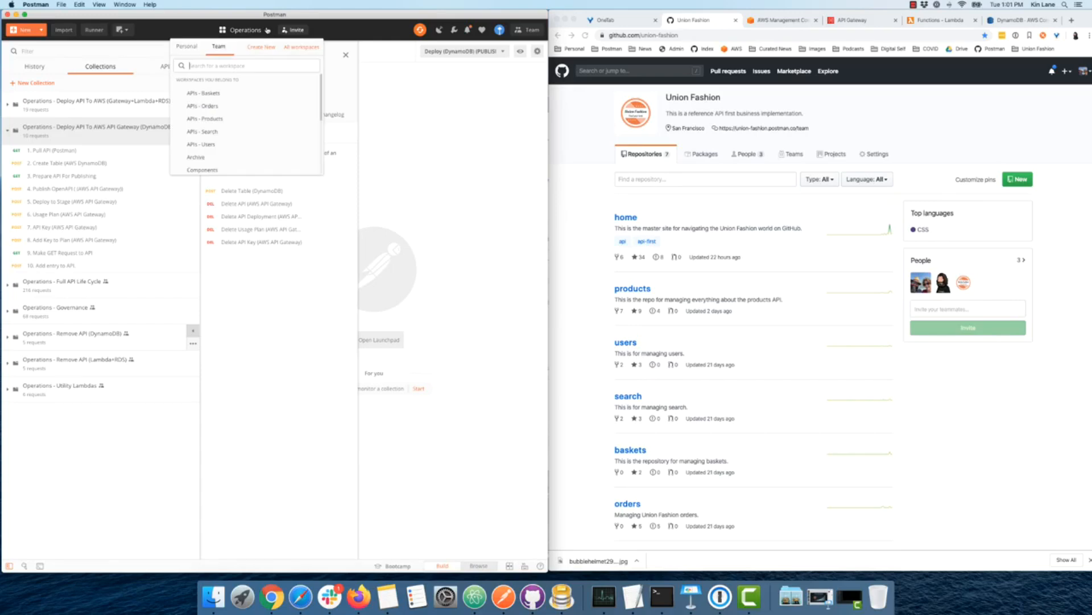
click(219, 118)
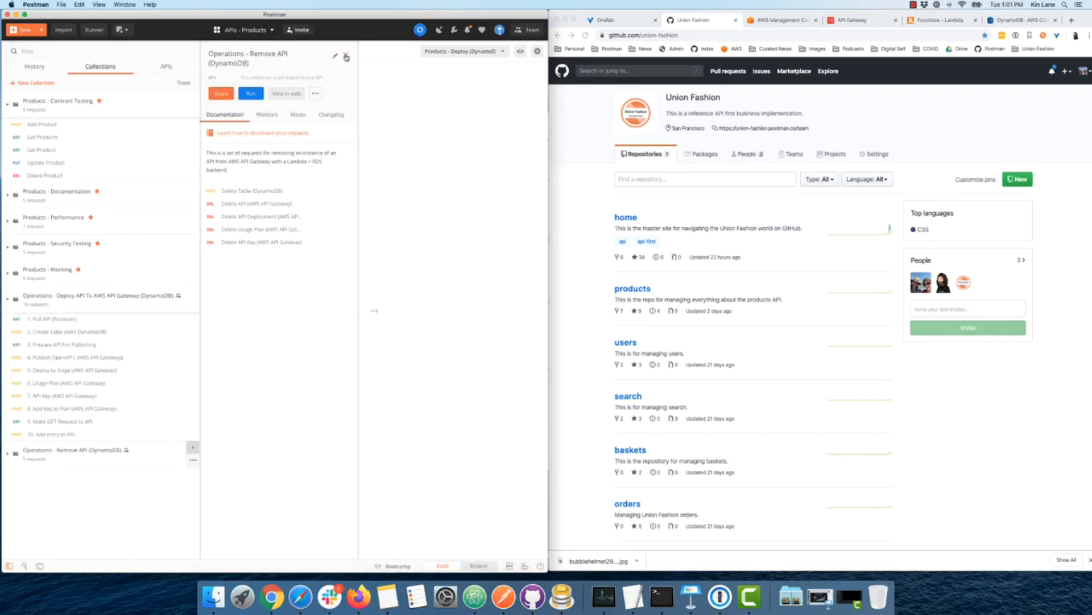
click(88, 113)
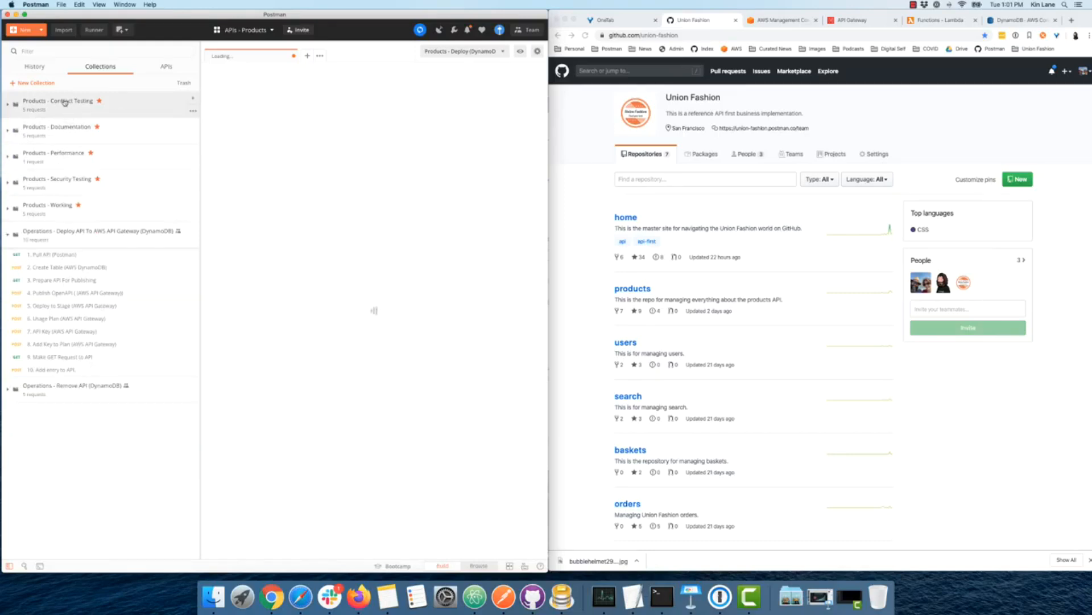
click(49, 238)
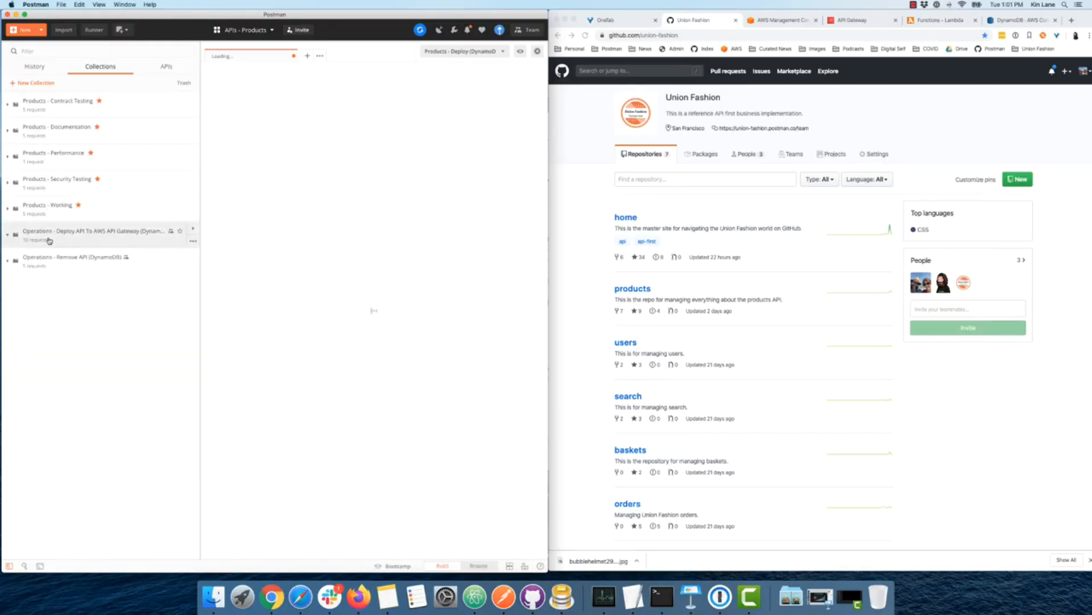
click(103, 240)
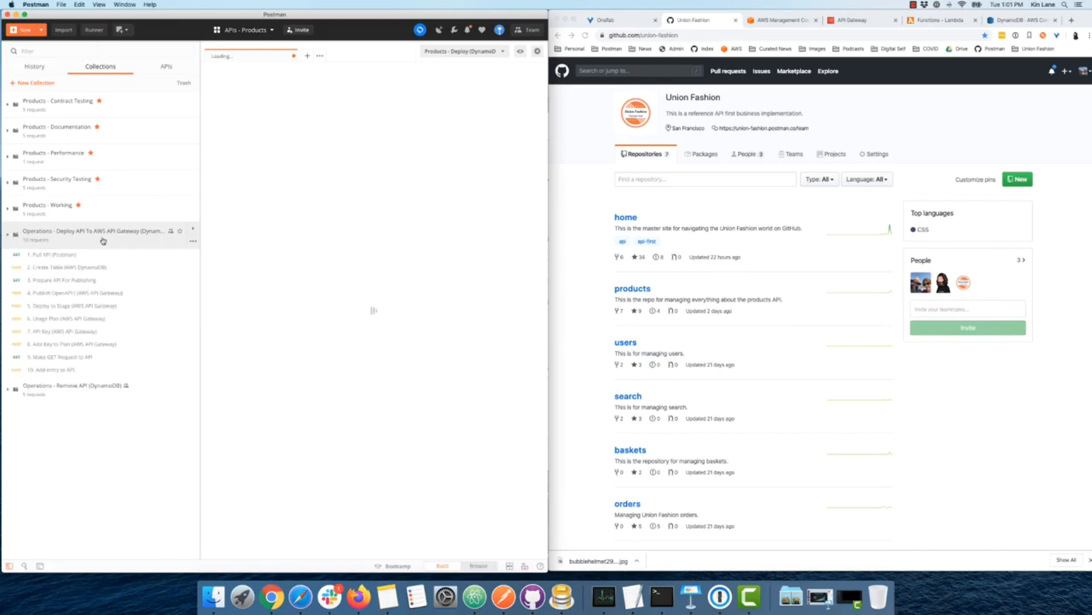
- Discard the unsaved edits to the Products API definition and return to the workspace's collections
click(167, 67)
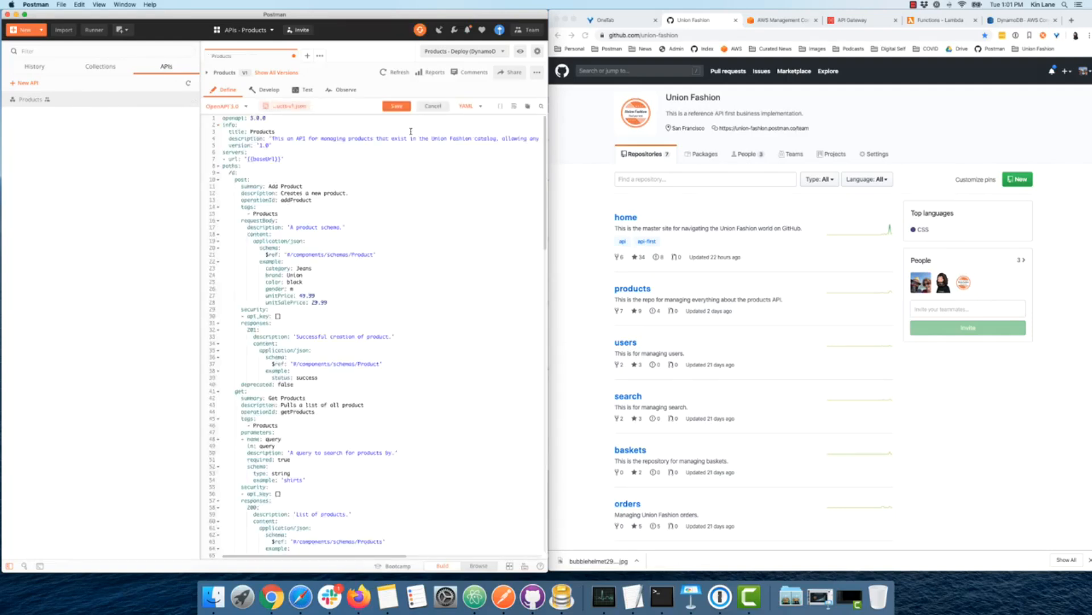
click(433, 106)
click(364, 152)
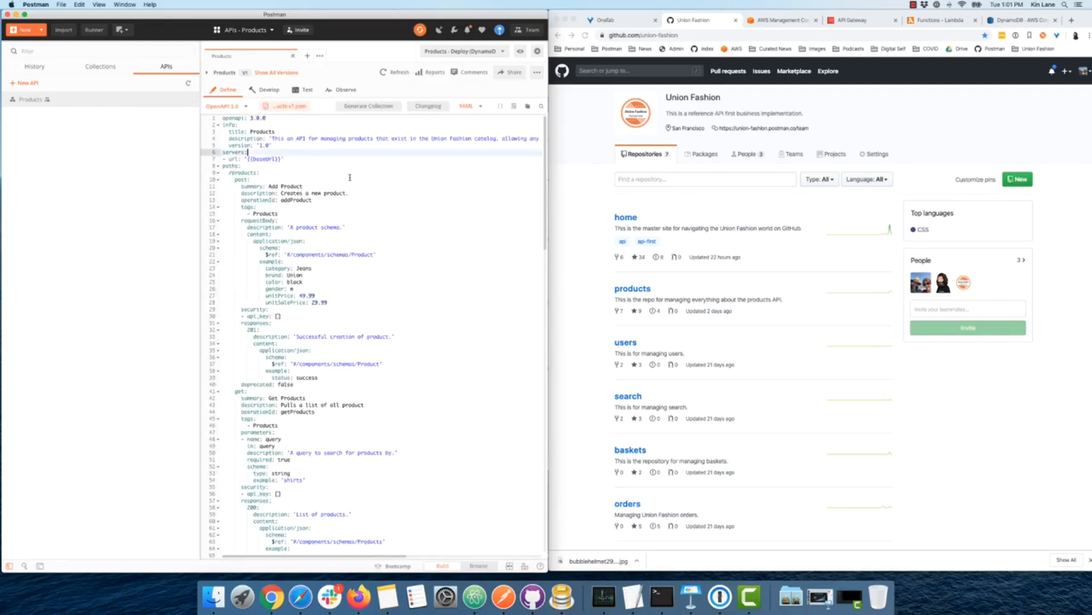
click(100, 67)
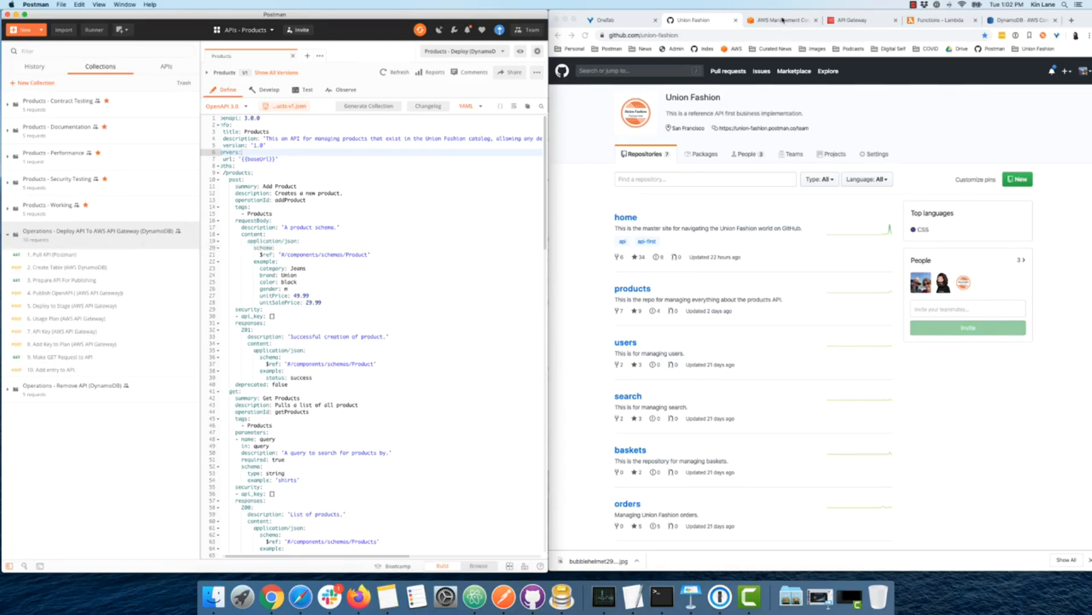
- Bring up the AWS Management Console in the browser and select the Products - Deploy (DynamoDB) environment in Postman
click(782, 19)
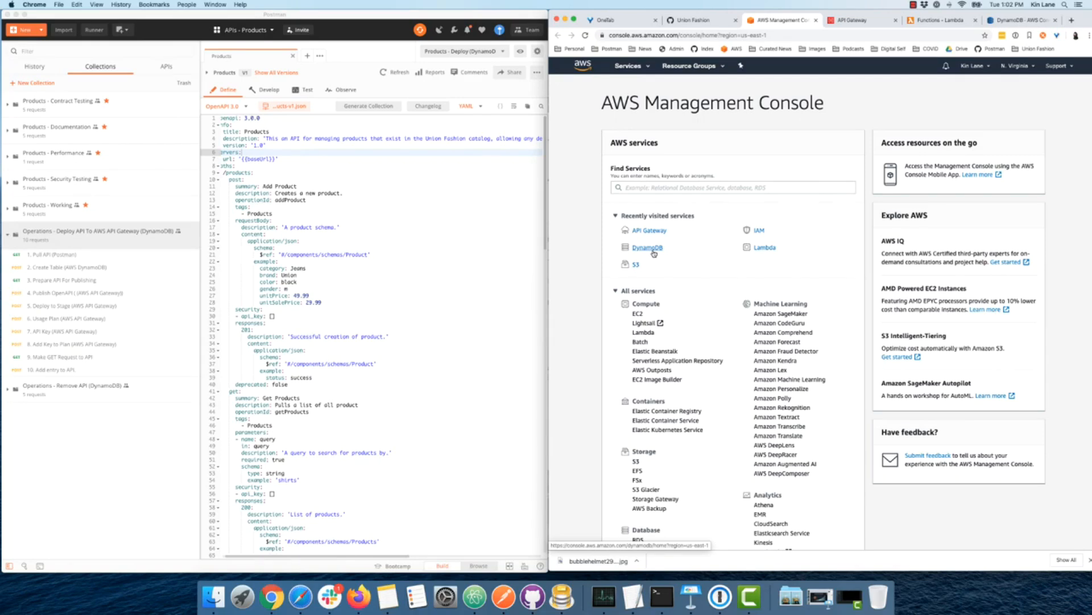
click(359, 213)
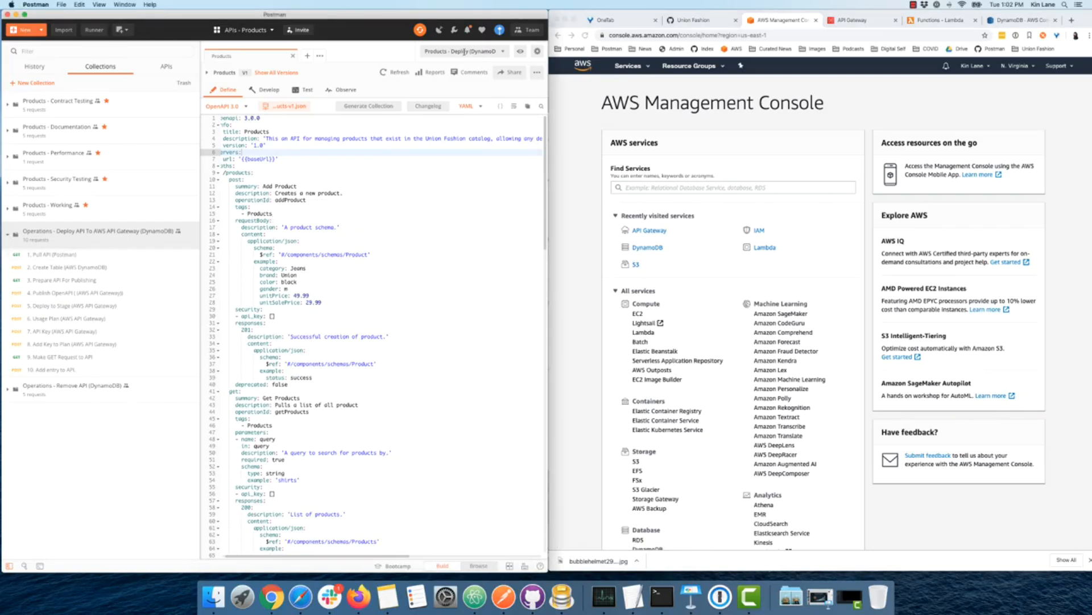
click(503, 54)
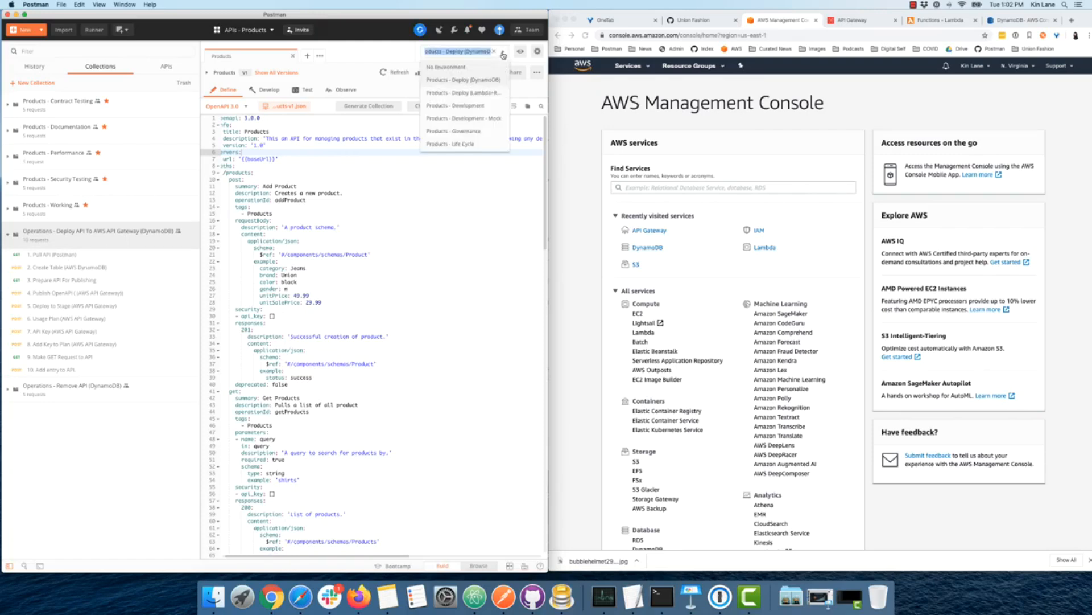
click(467, 84)
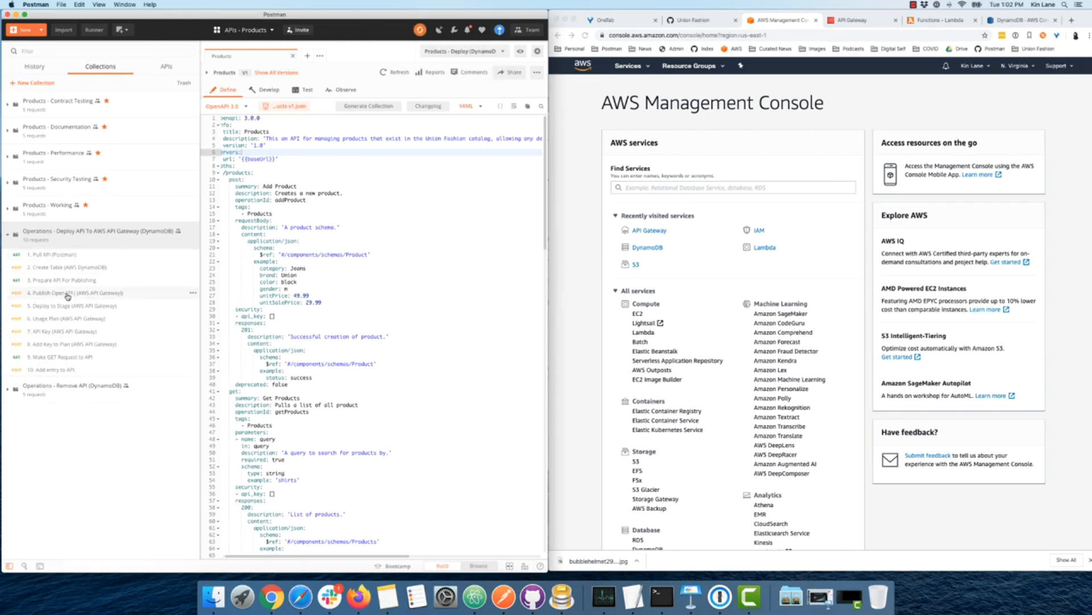
- Send the Pull API (Postman) request, check it against the Products definition, and send the Create Table (AWS DynamoDB) request
click(59, 256)
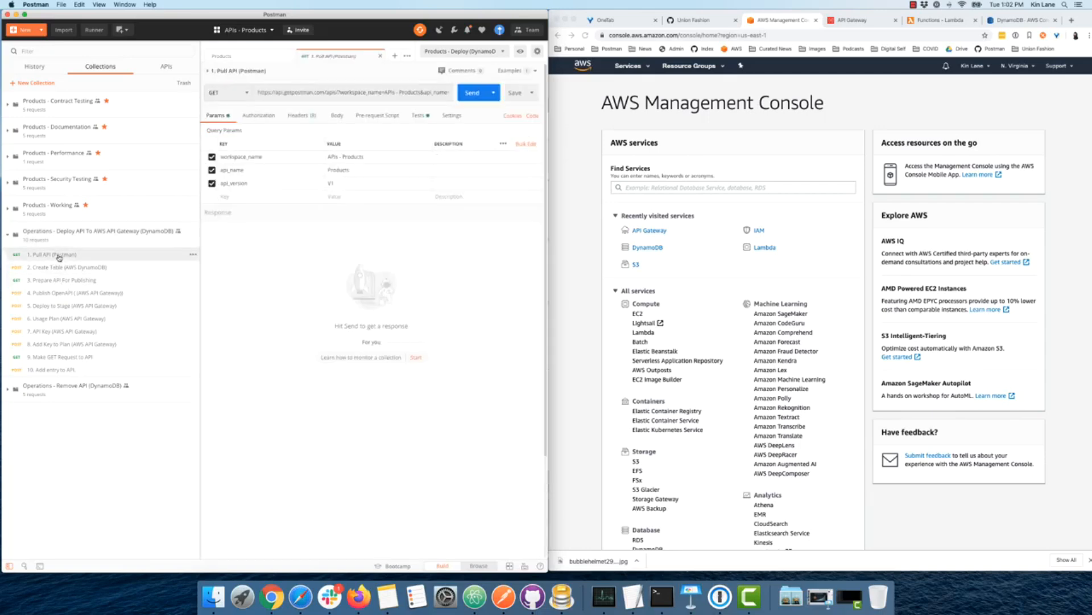
click(463, 97)
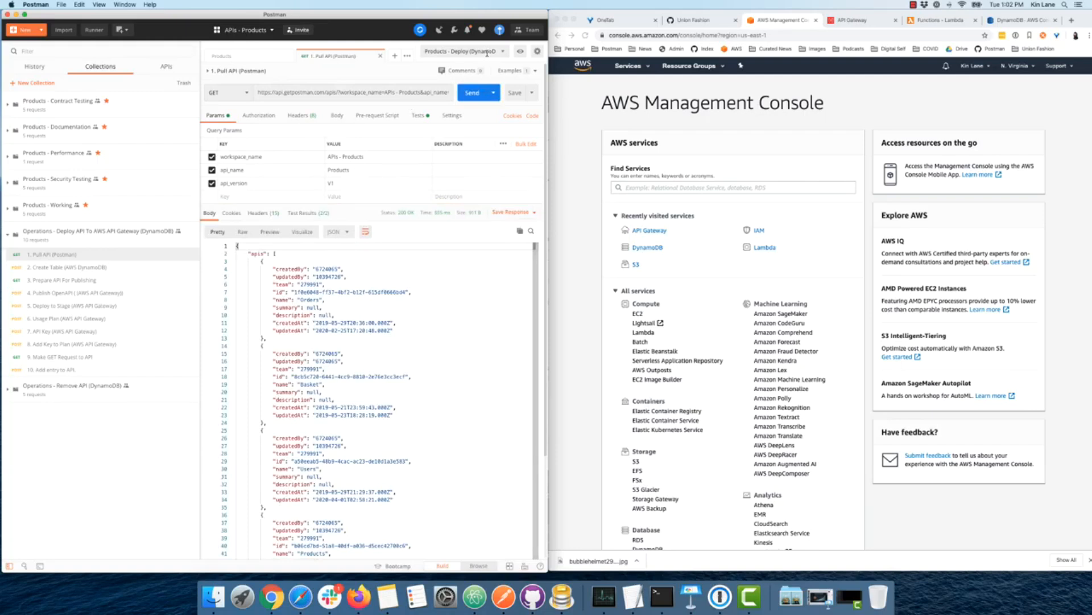
click(255, 56)
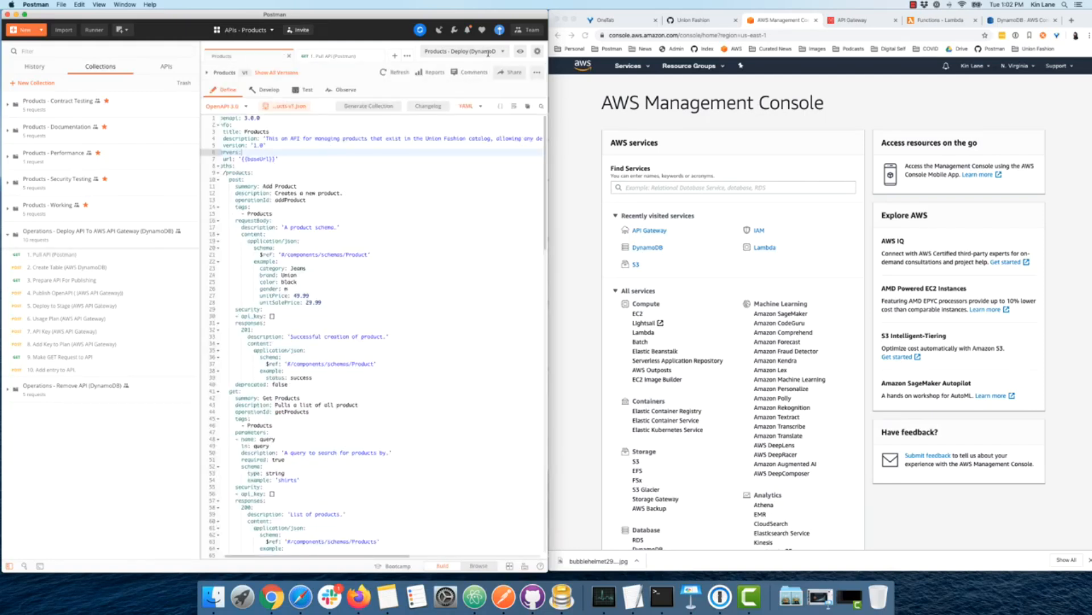
click(341, 57)
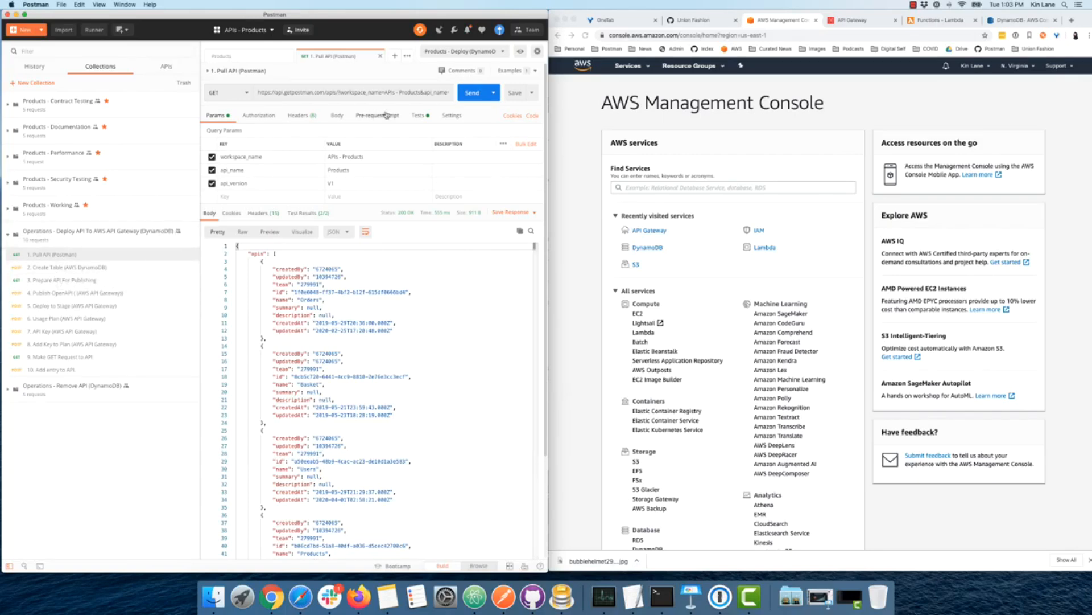
click(69, 267)
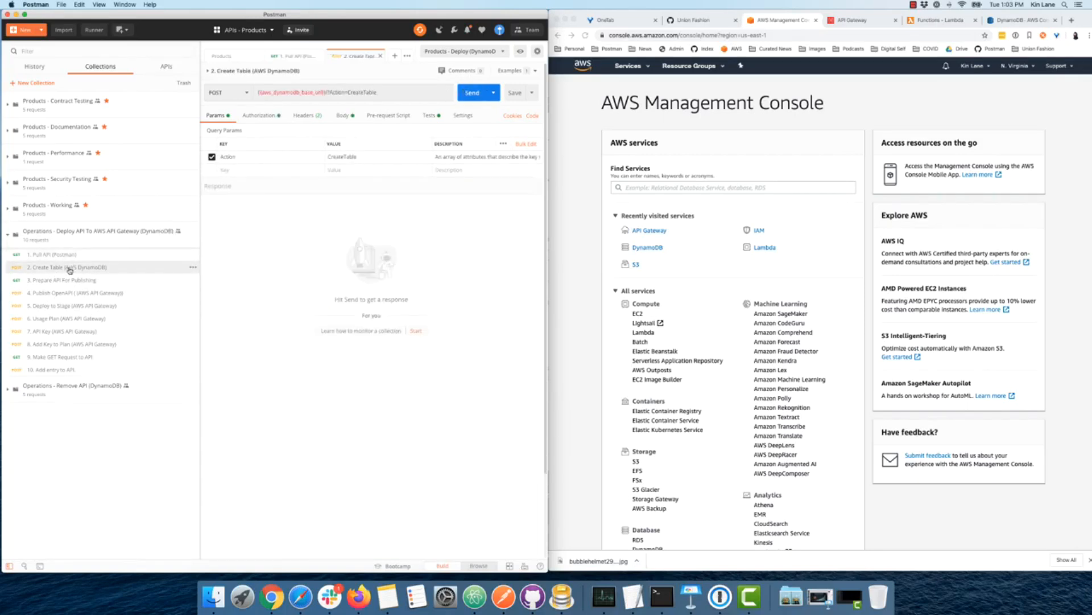
click(472, 93)
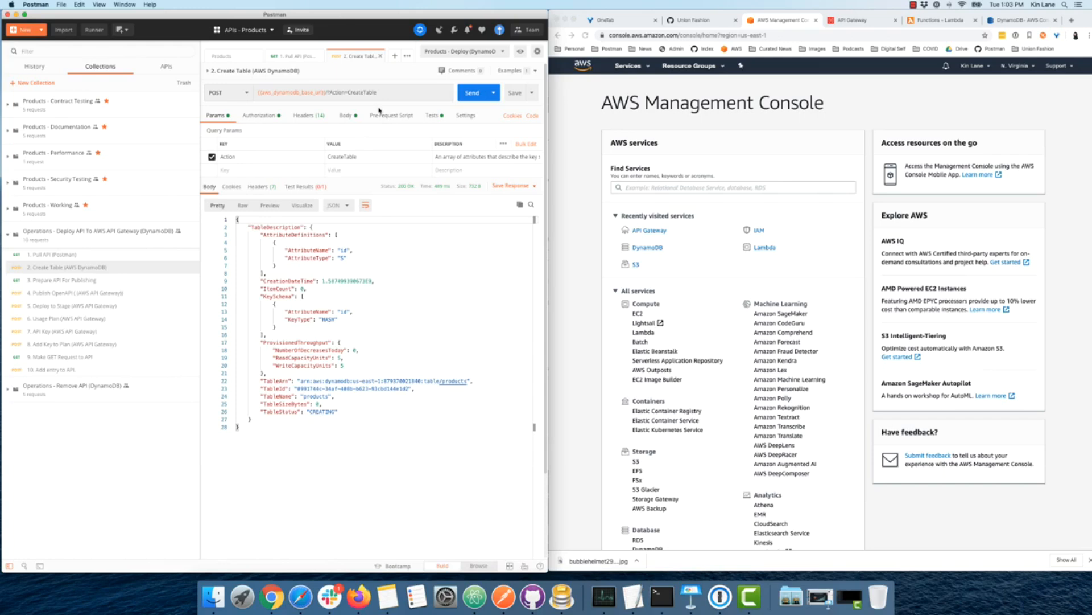
- In the Prepare API For Publishing request, set api_name to Products and api_version to v1, and save it
click(90, 280)
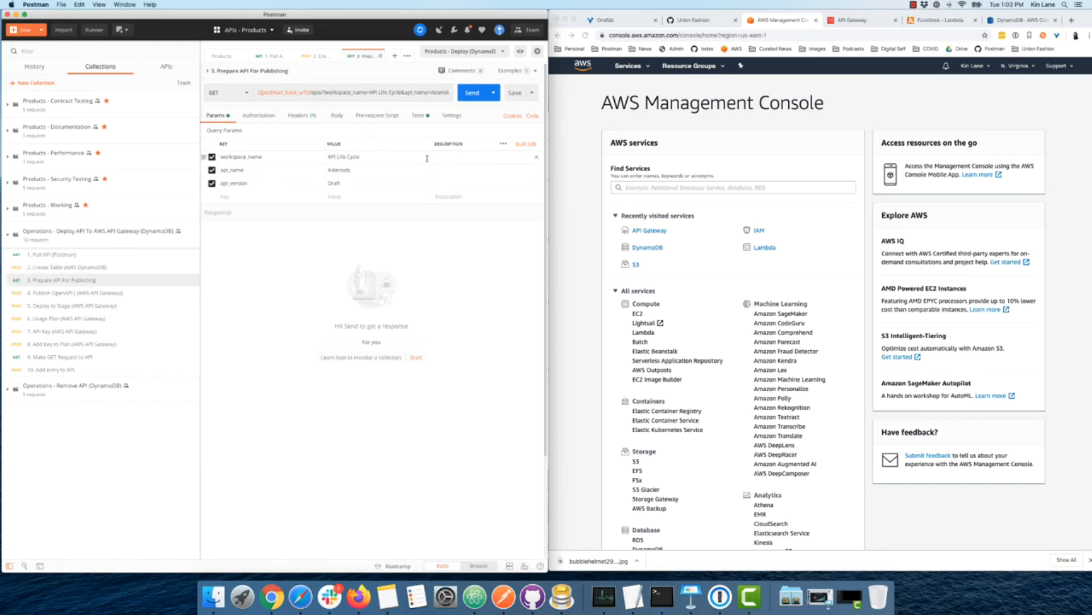
double_click(339, 170)
text(Produ)
double_click(346, 182)
text(V1)
click(513, 91)
- Set workspace_name to APIs - Products in the Prepare API For Publishing request, then save and send it
drag(339, 158, 390, 157)
text(-)
key(BackSpace)
key(BackSpace)
text(s- Products)
click(515, 92)
click(470, 96)
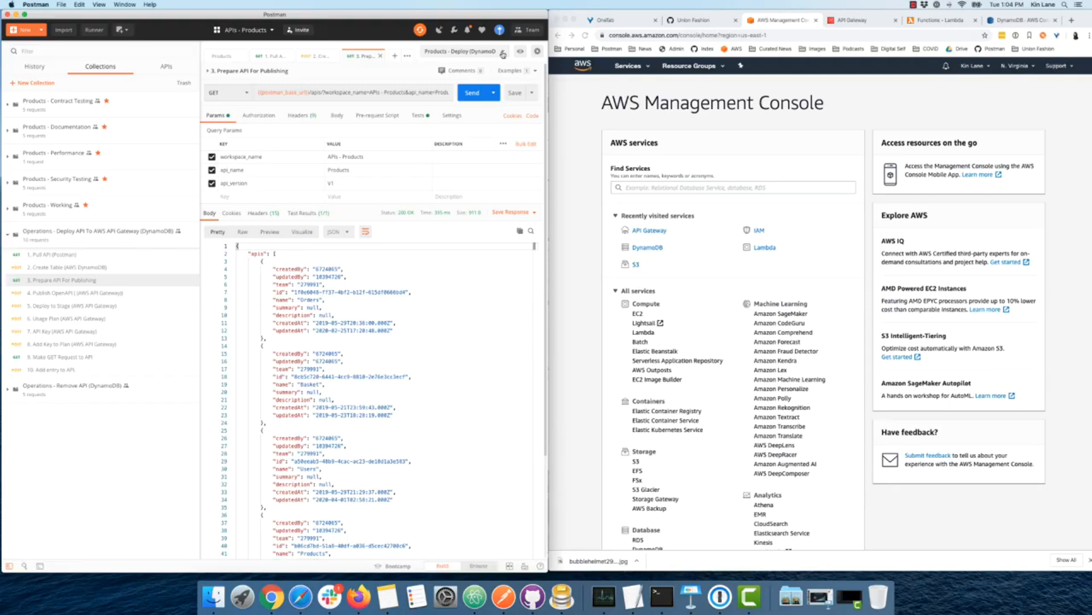
- Send the Publish OpenAPI request to AWS API Gateway, followed by the Deploy to Stage request
click(123, 294)
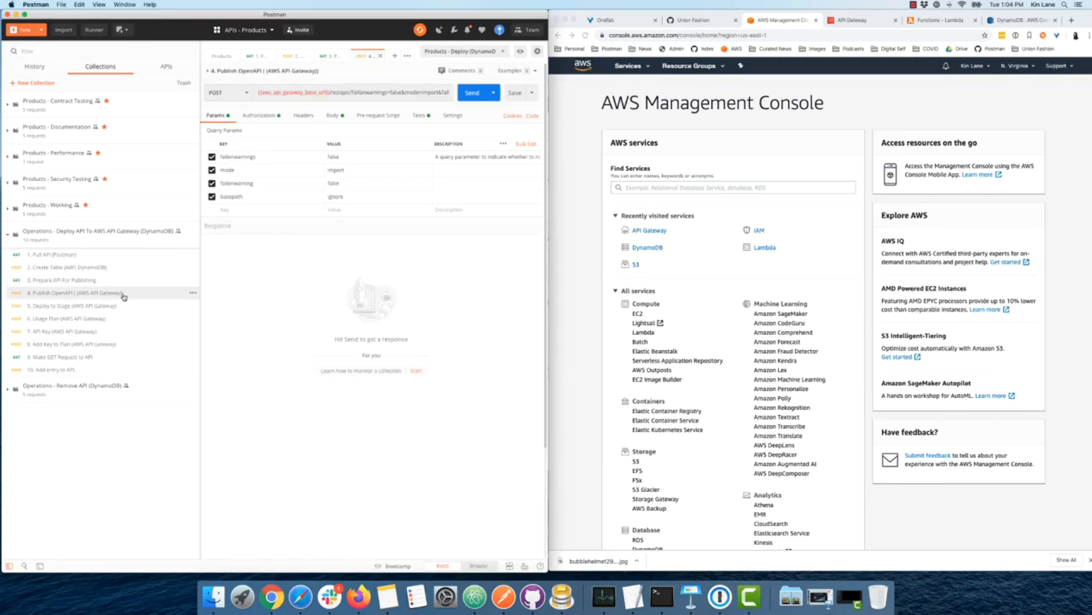
click(471, 95)
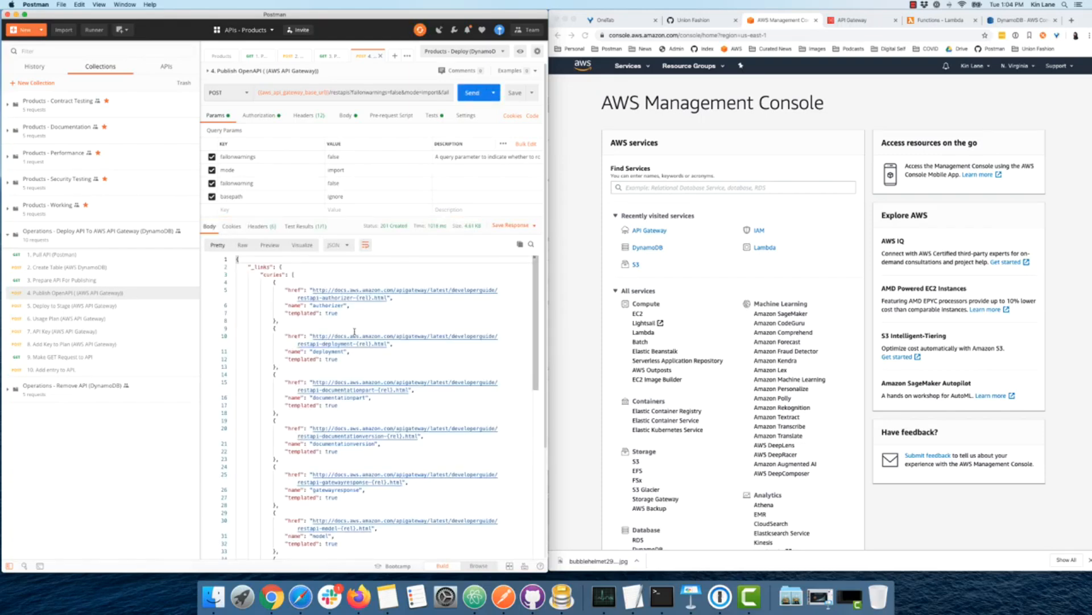
click(104, 308)
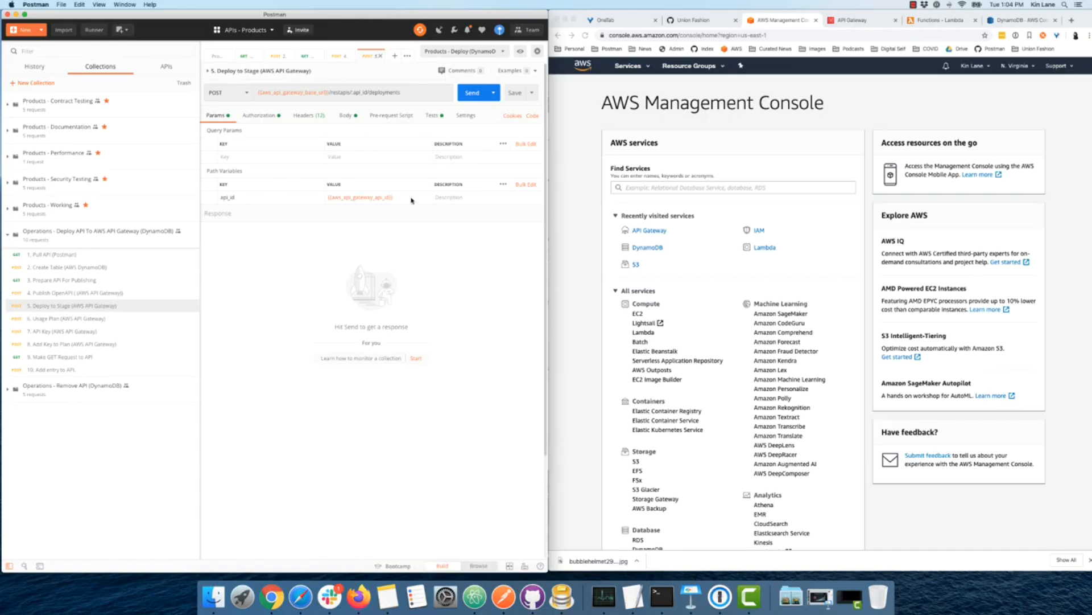
click(470, 93)
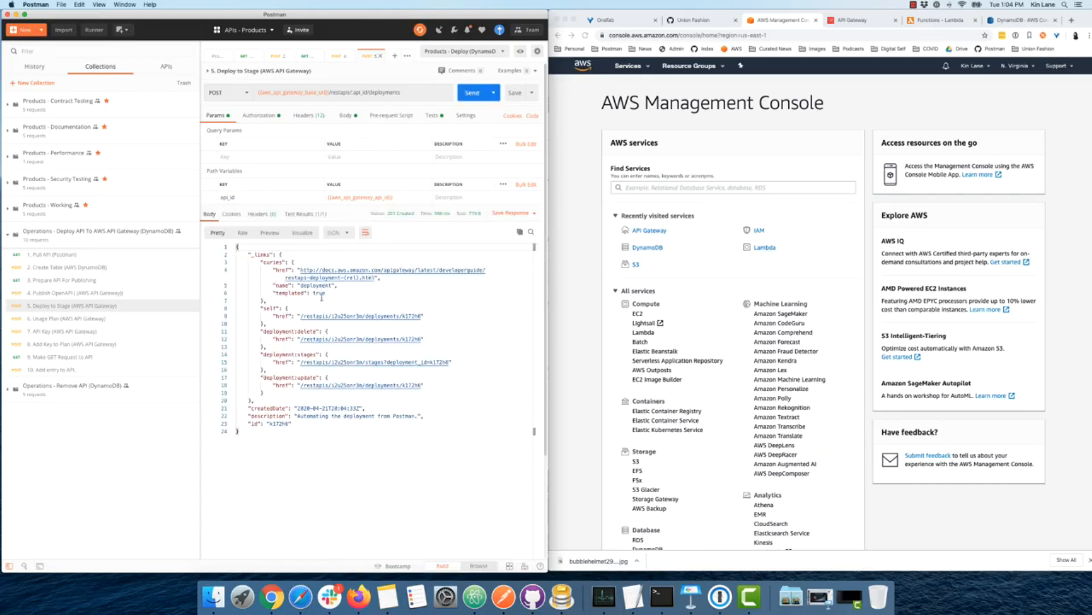
- Create the API's usage plan and API key by sending the Usage Plan and API Key (AWS API Gateway) requests
click(91, 323)
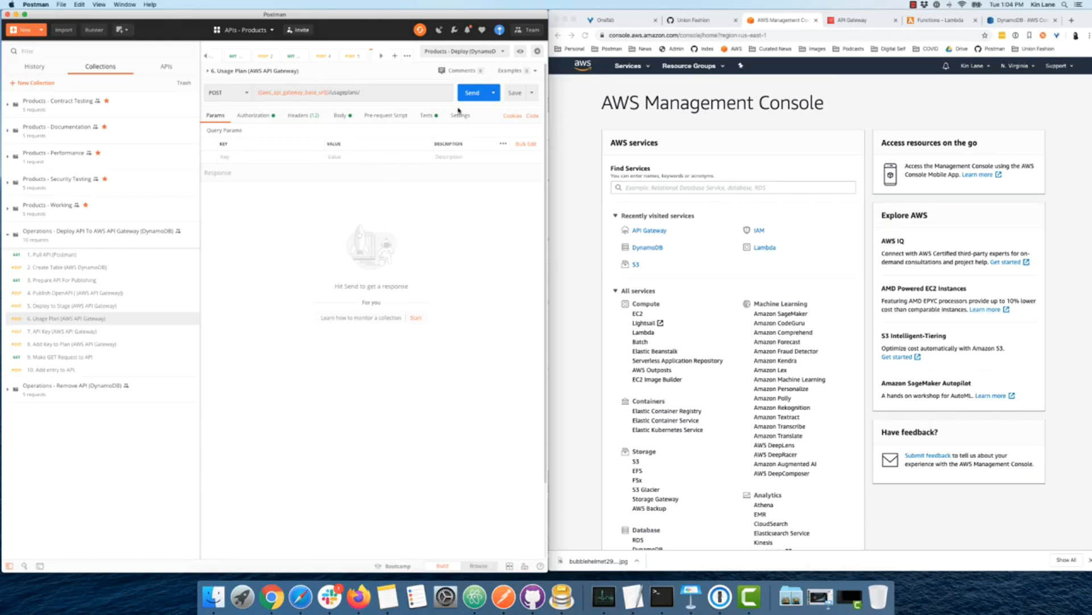
click(466, 98)
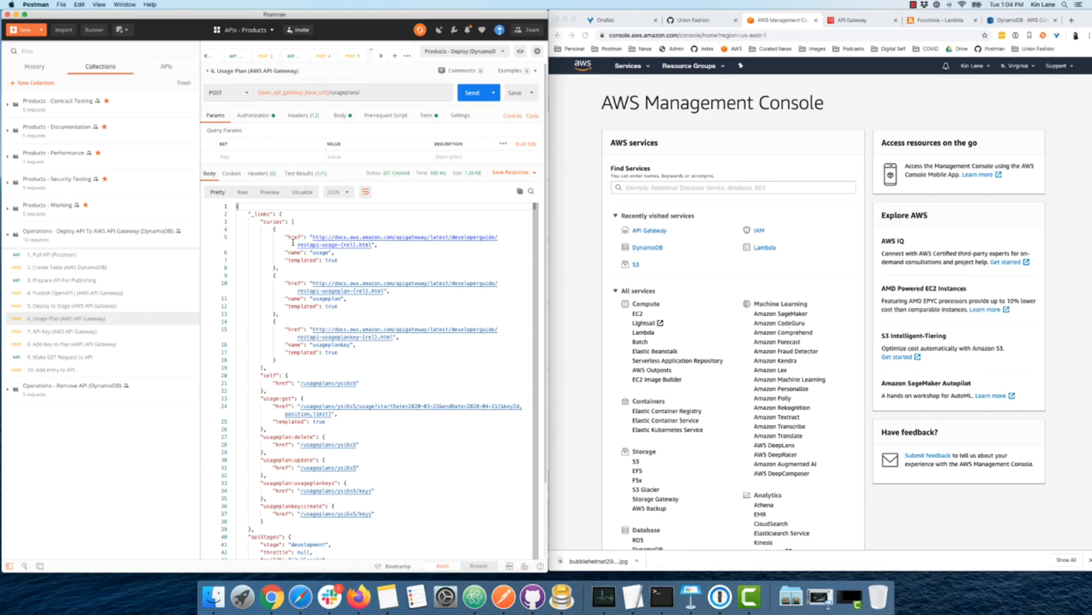
click(99, 331)
click(470, 93)
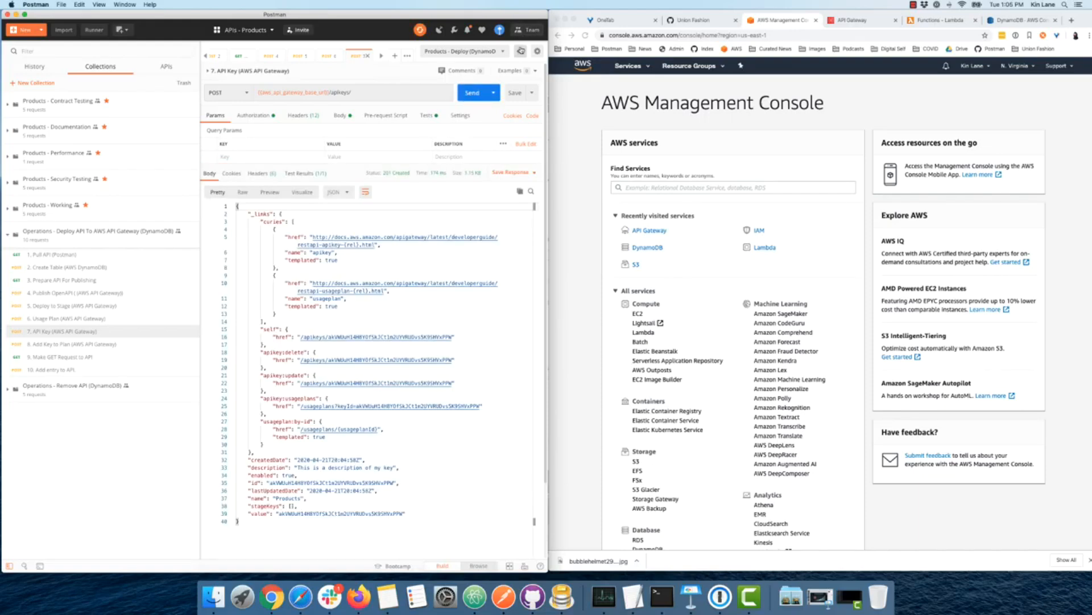
- Send the Add Key to Plan (AWS API Gateway) request to attach the API key to the usage plan
click(89, 342)
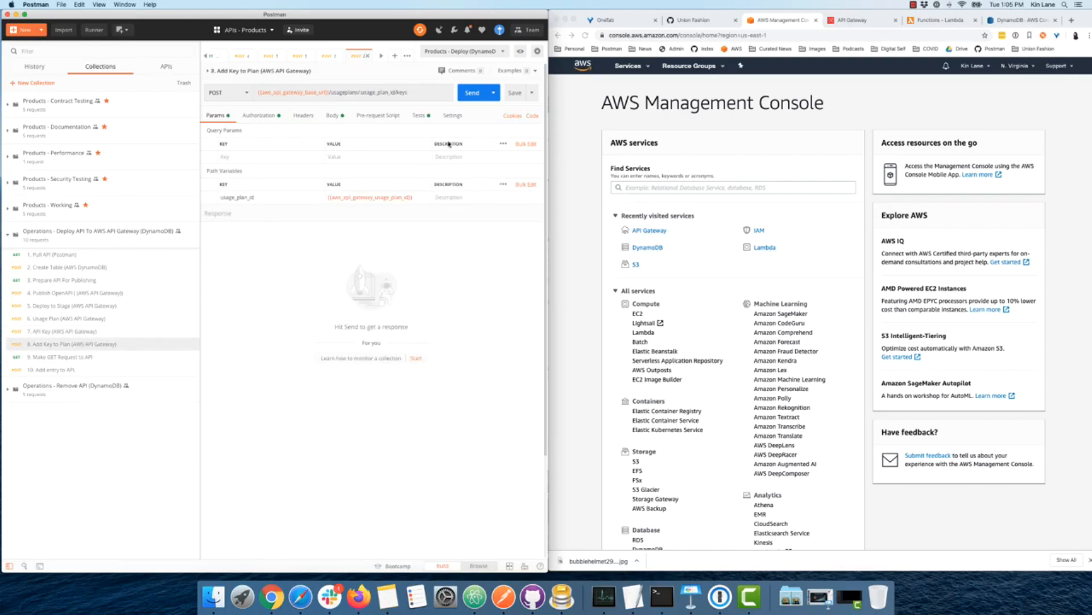
click(475, 96)
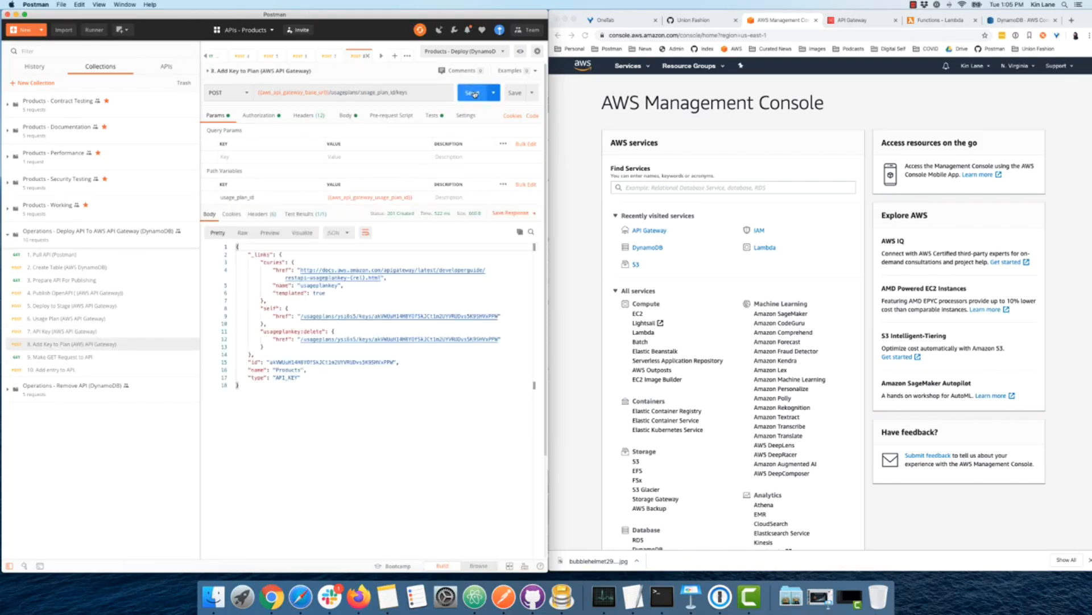
click(312, 349)
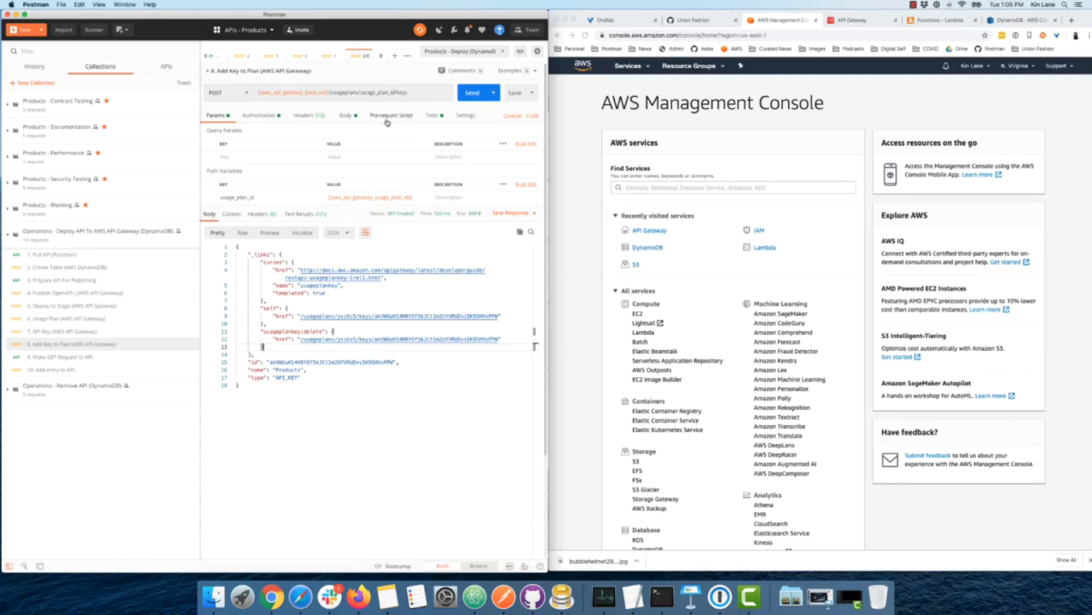
- Close all the open deployment requests, leaving only the Products API definition open
key(super+w)
key(super+w)
key(super+w)
key(super+w)
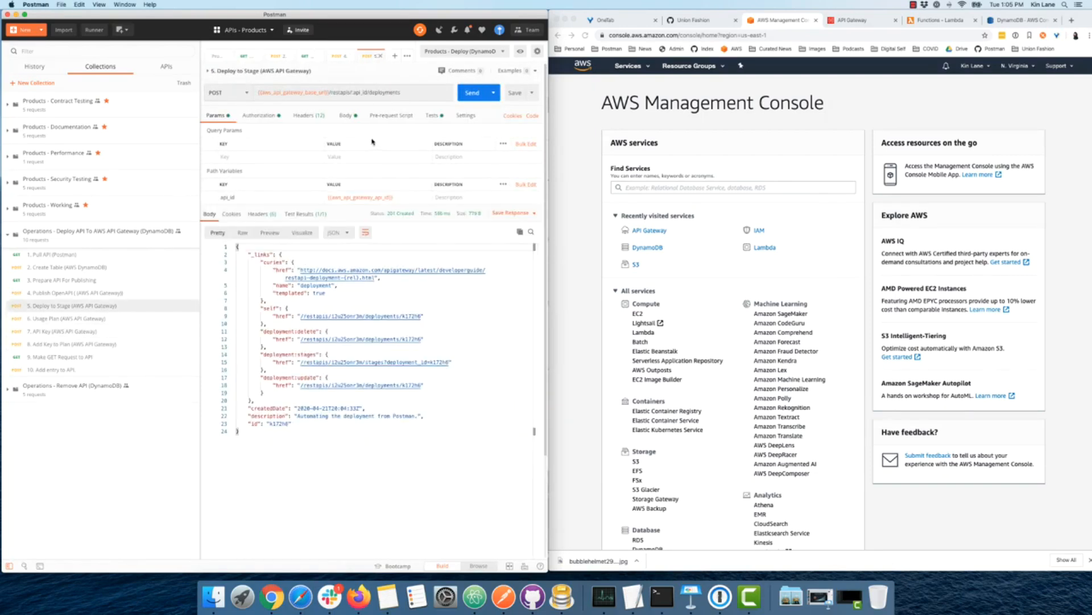
key(super+w)
key(super+w)
key(super+w)
key(super+w)
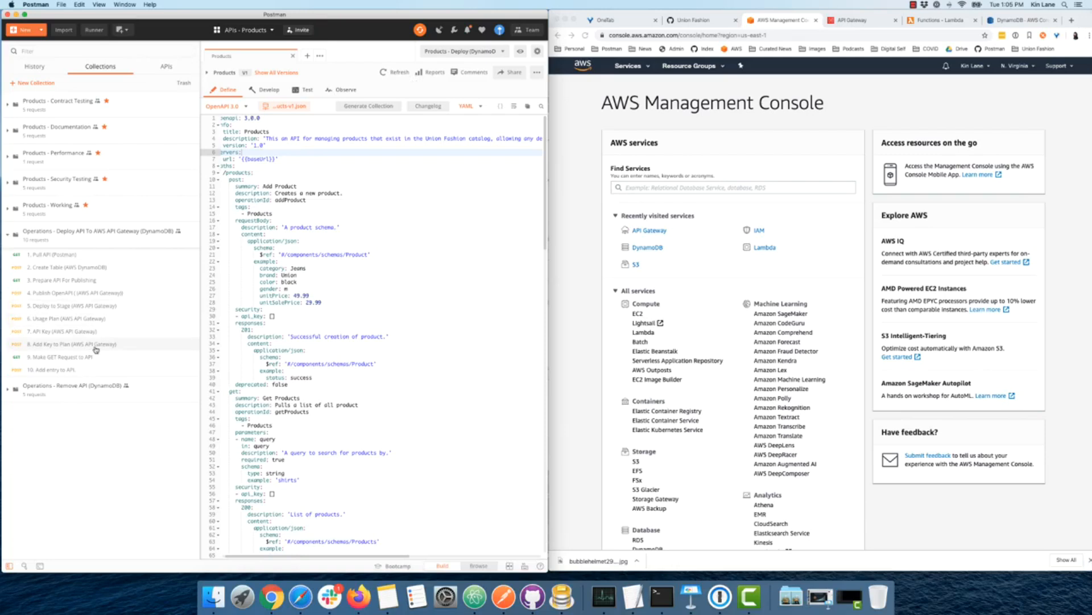
- Send the Make GET Request to API request, then send Add entry to API with the Product One JSON body
click(62, 359)
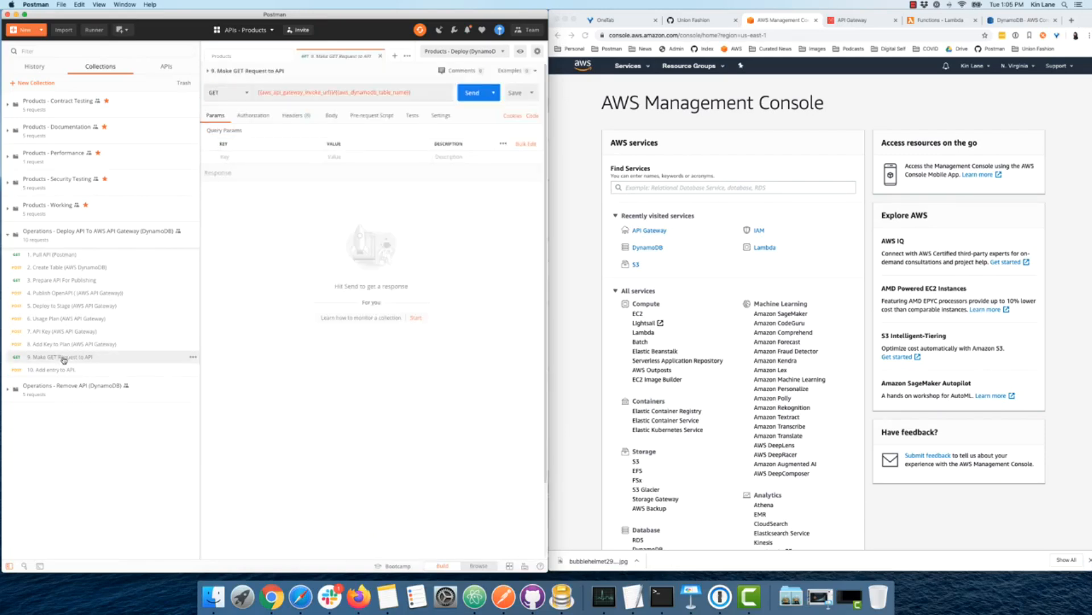
click(465, 98)
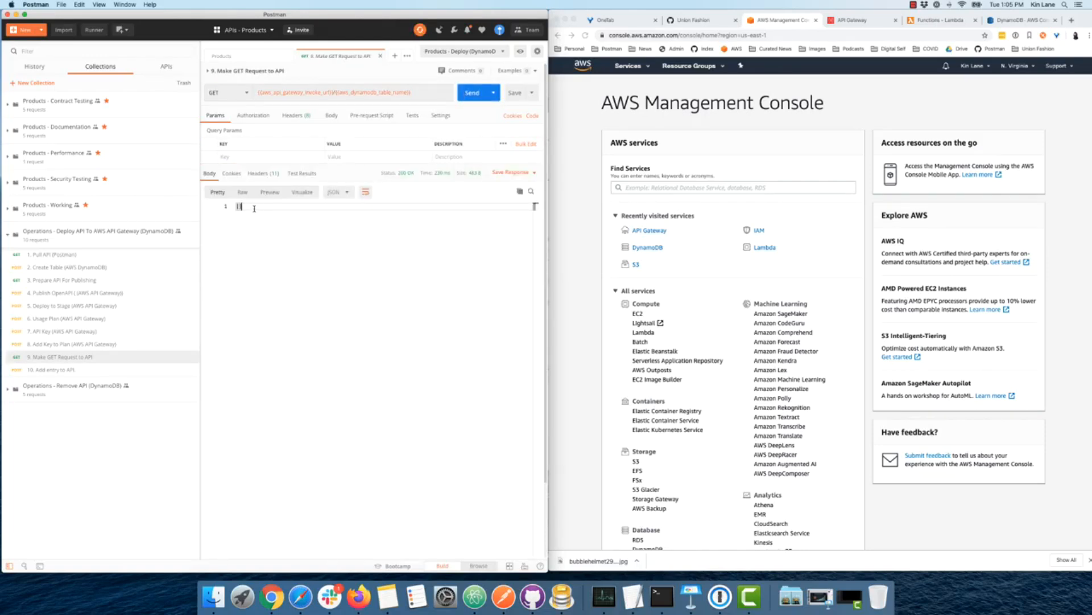
click(57, 369)
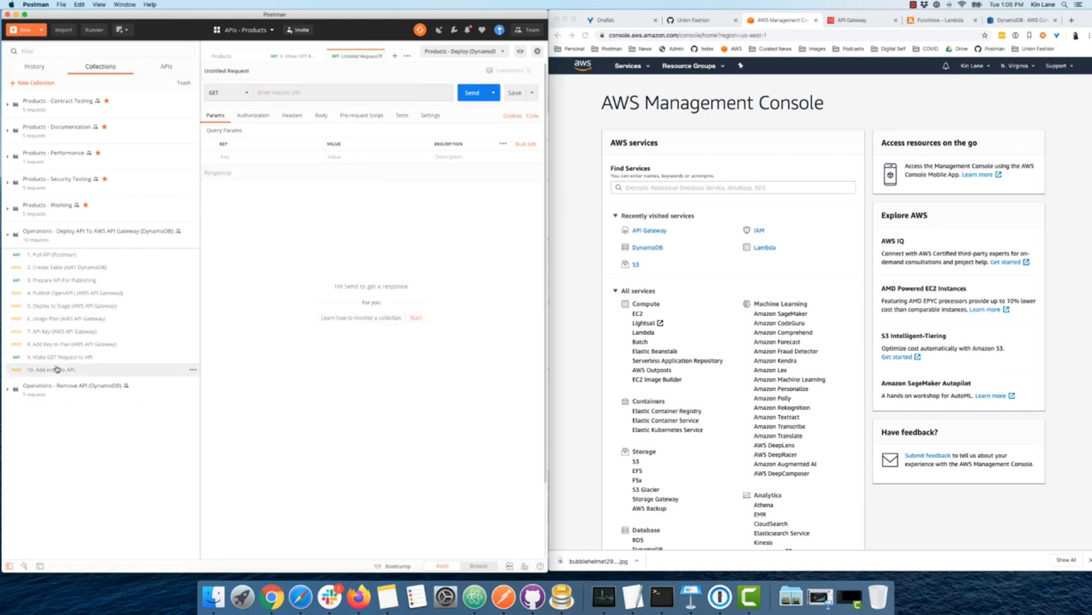
click(333, 114)
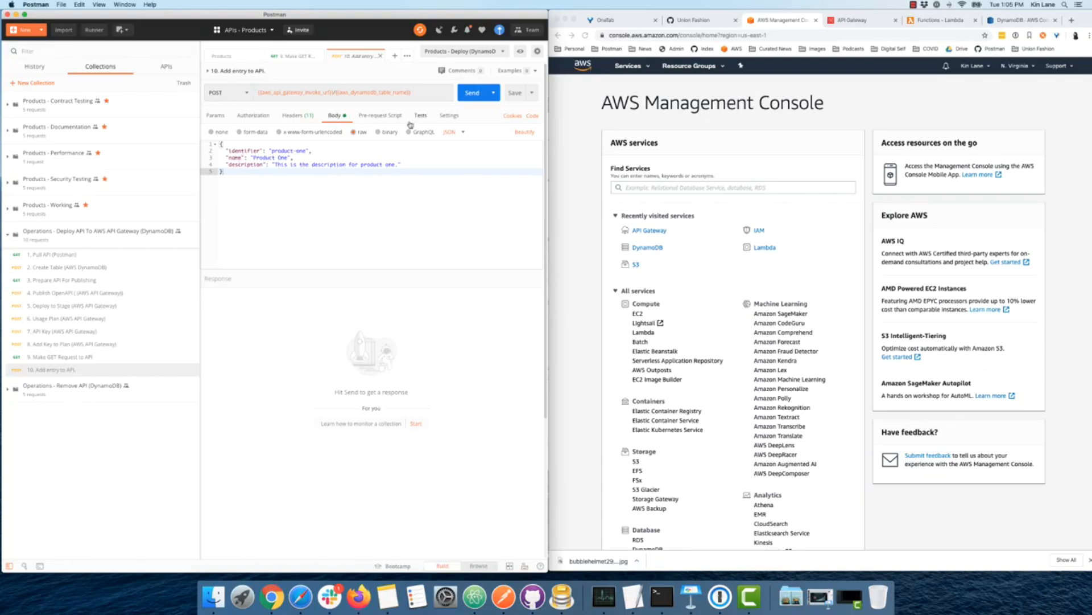
click(469, 94)
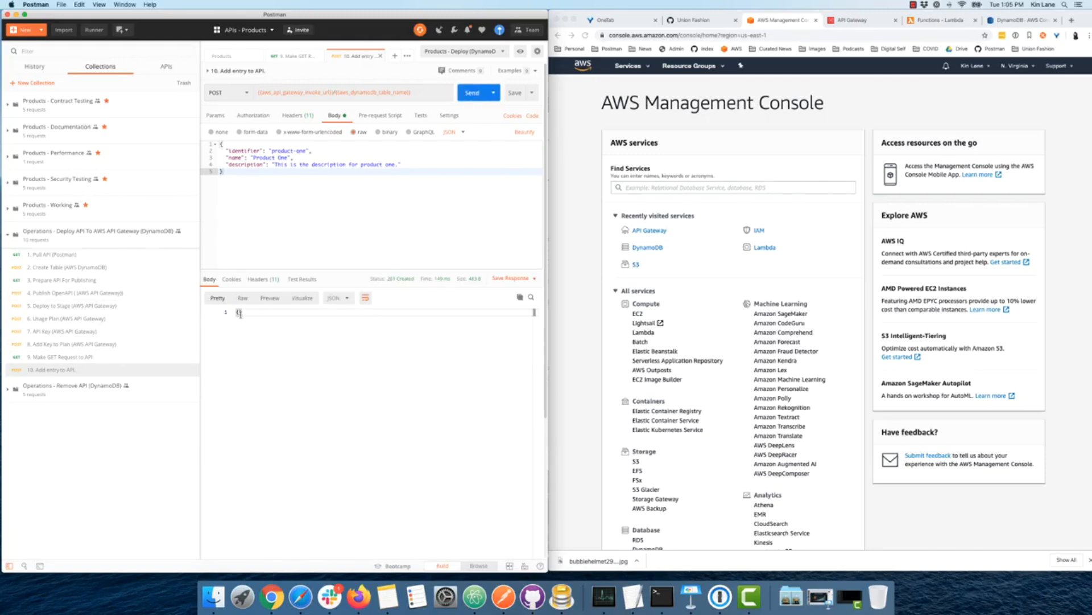
- Resend the Make GET Request to API request to read the entries, and return to the Add entry to API request
click(68, 359)
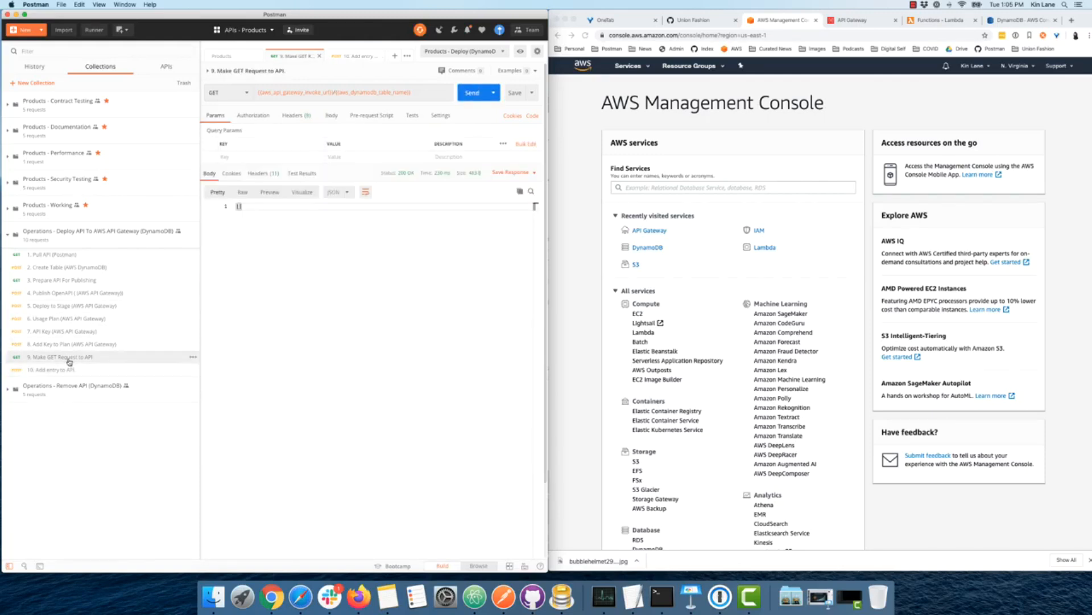
click(469, 95)
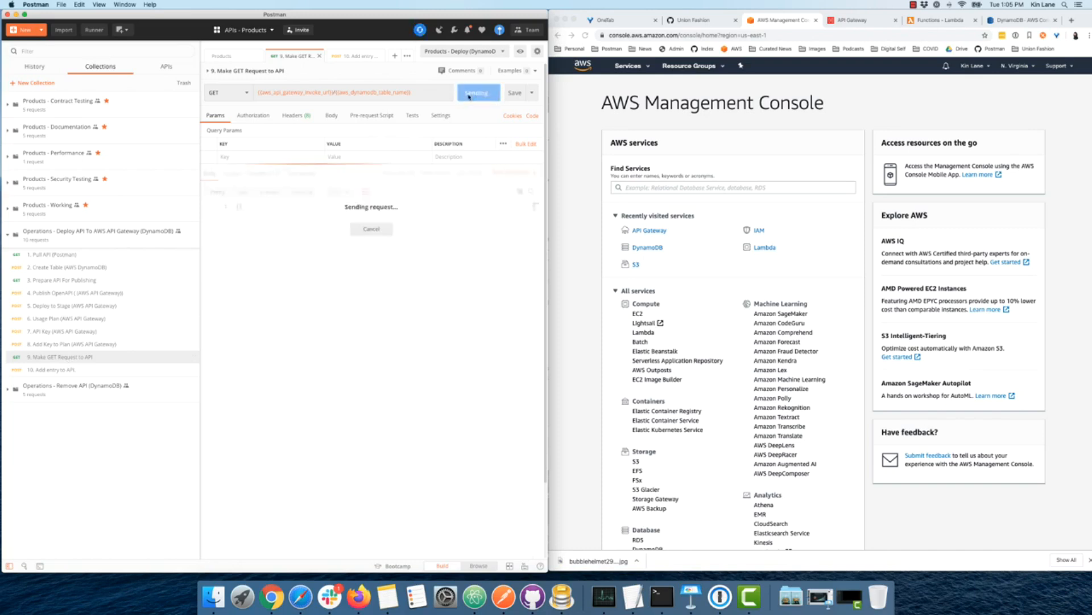
click(73, 371)
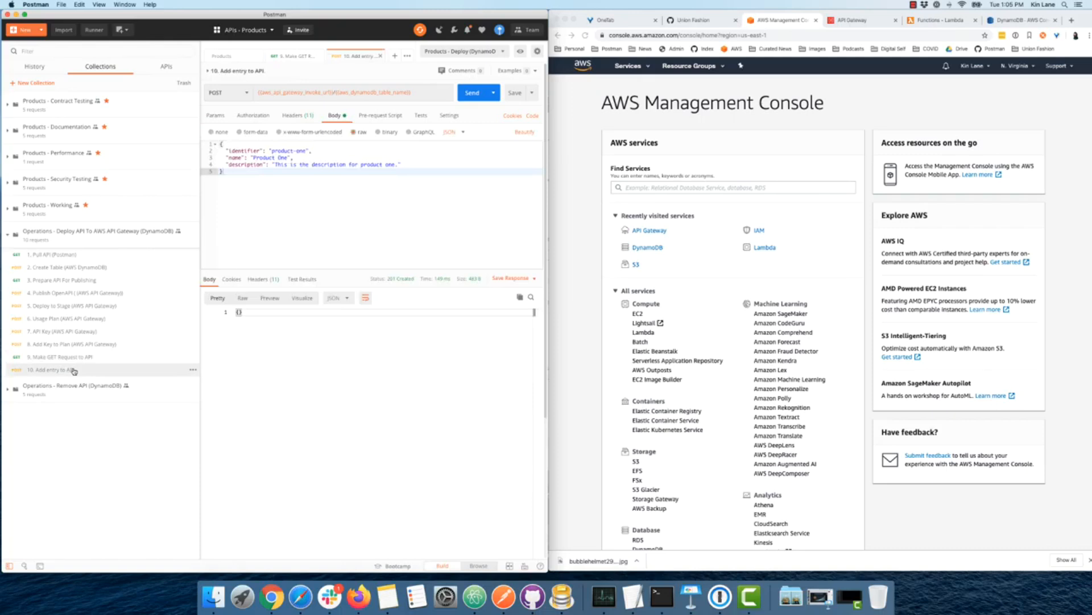
- Change the Add entry to API request body's identifier to "product-two" and its name to "Product Two"
double_click(303, 151)
text(two)
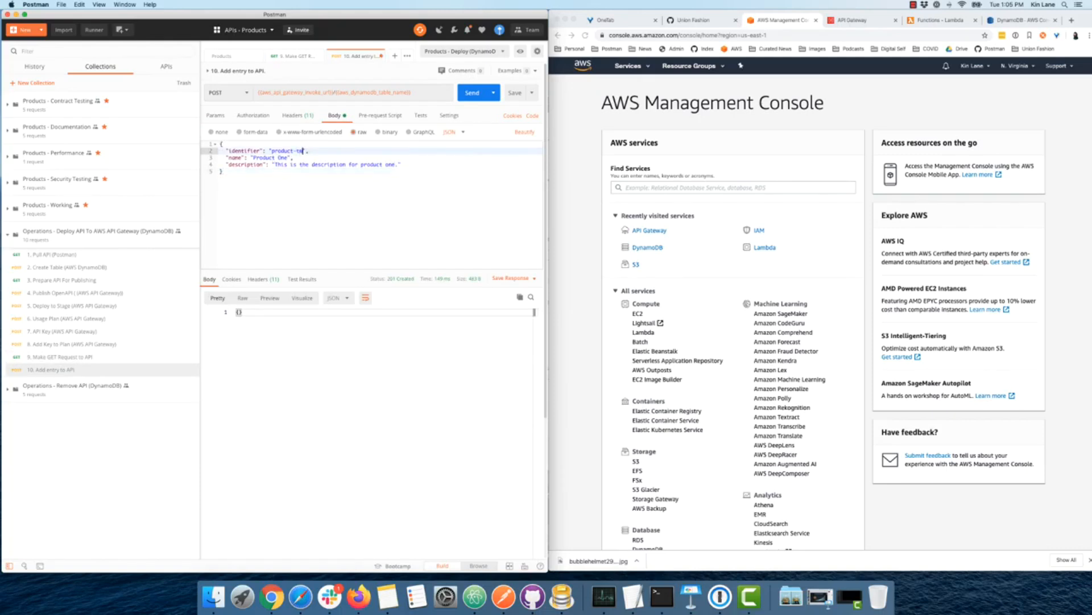
double_click(283, 158)
text(Two)
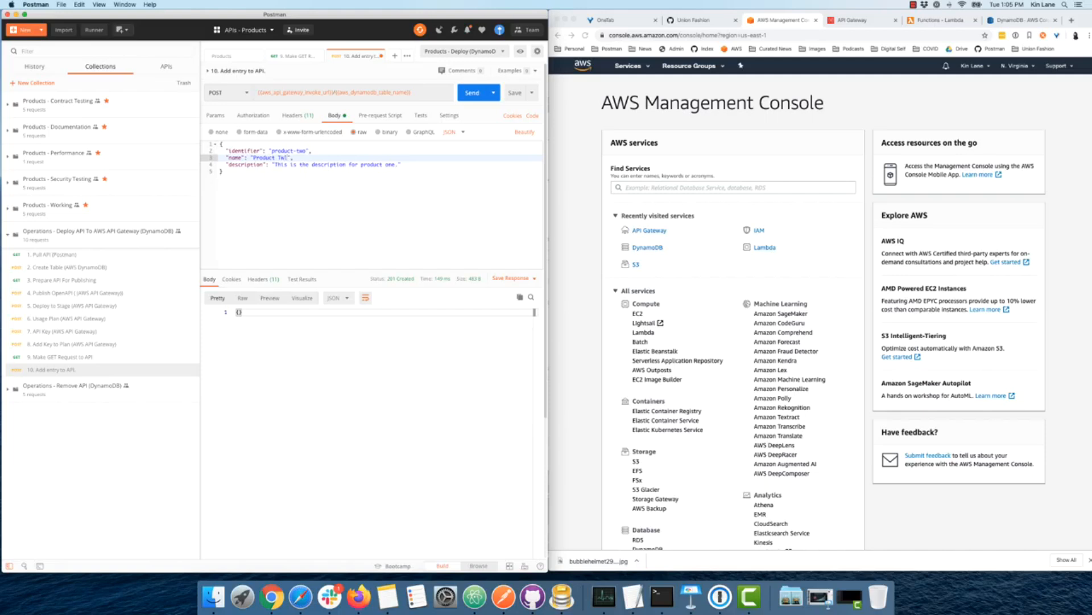
text(n)
key(BackSpace)
key(BackSpace)
text(Two)
- Send the Add entry to API request, then resend the Make GET Request to API request to read the entries
click(475, 92)
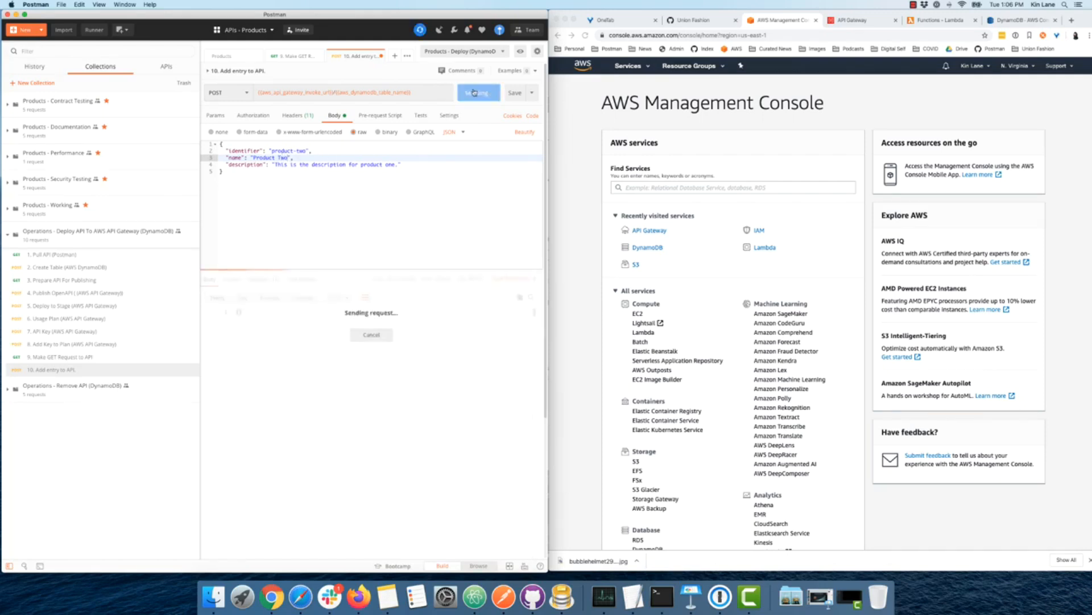
click(67, 357)
click(472, 95)
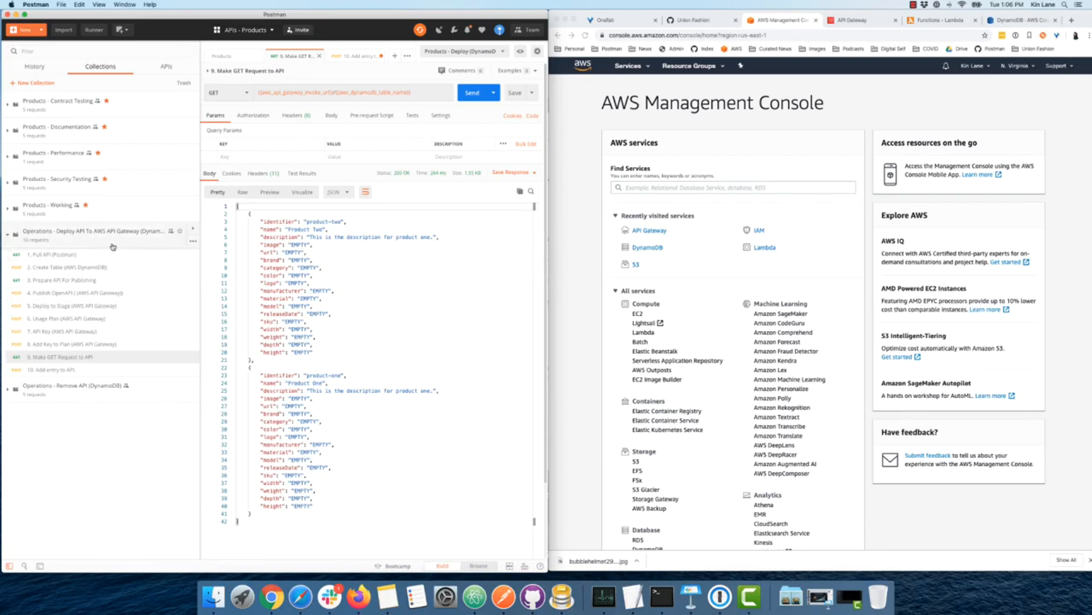
- Close both open API test requests, keeping the Products API definition open, and collapse the Deploy API To AWS API Gateway (DynamoDB) collection
click(223, 56)
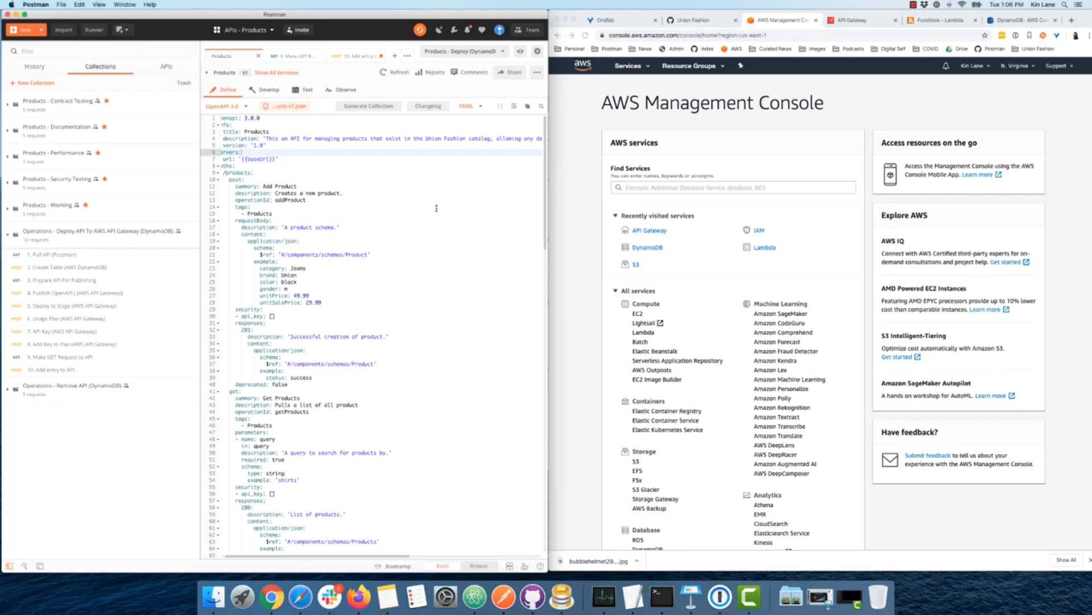
click(322, 56)
click(322, 56)
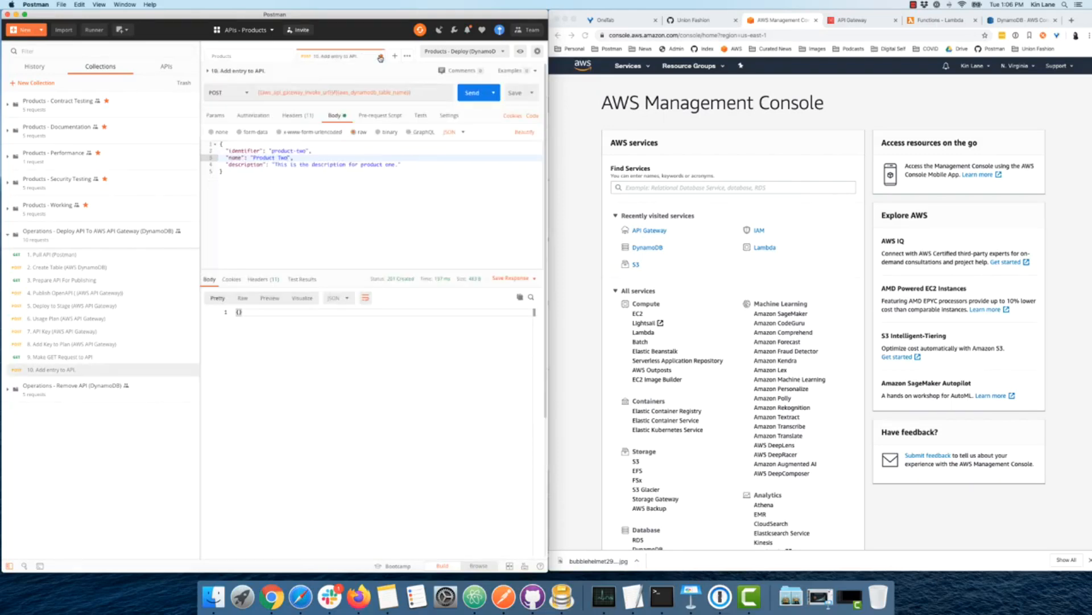
click(345, 146)
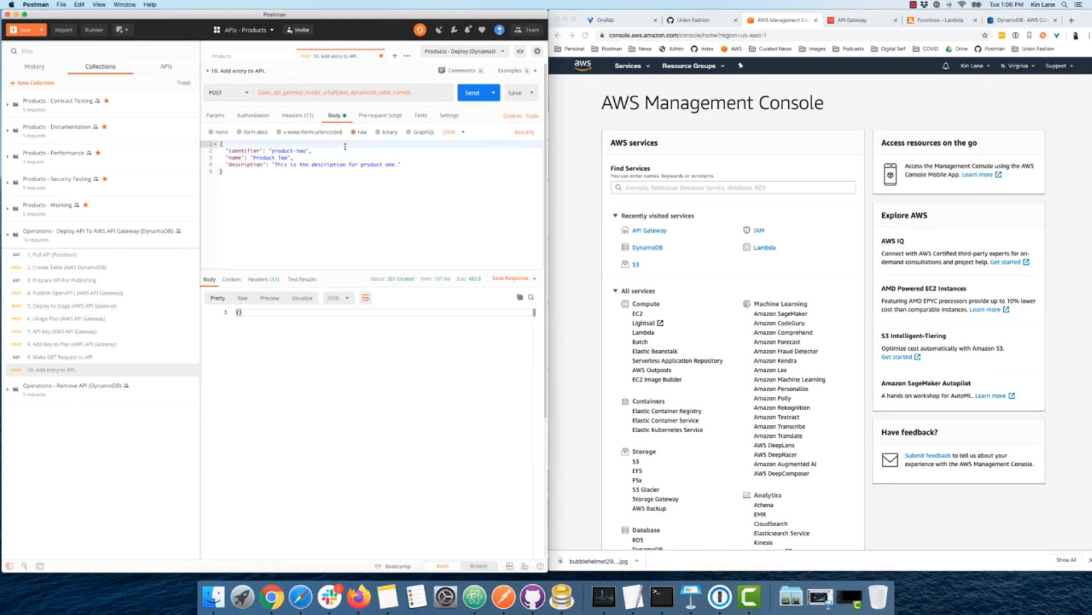
key(super+w)
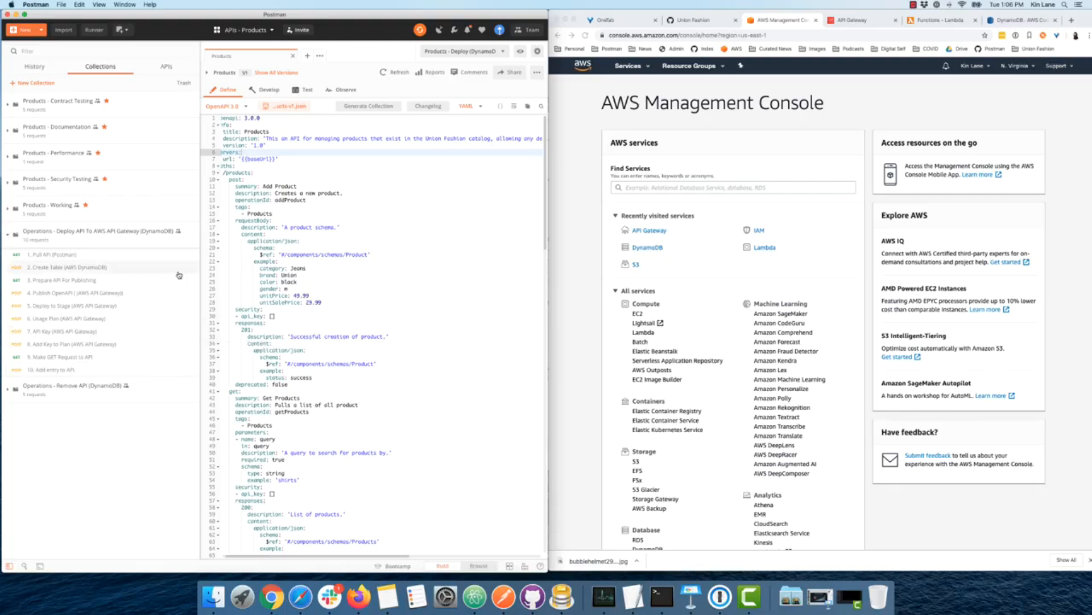
click(114, 233)
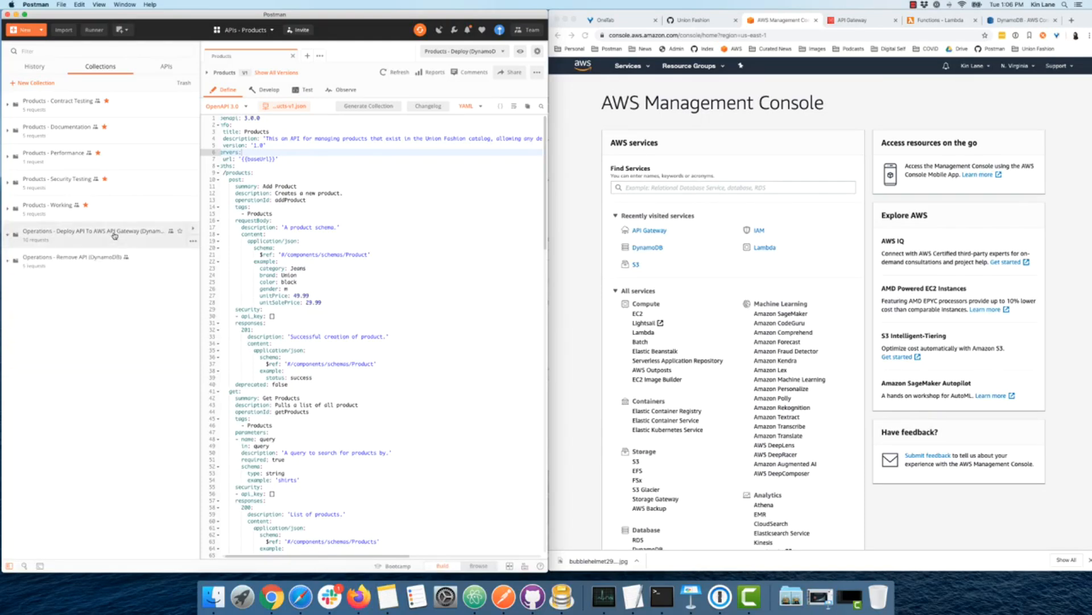
click(337, 193)
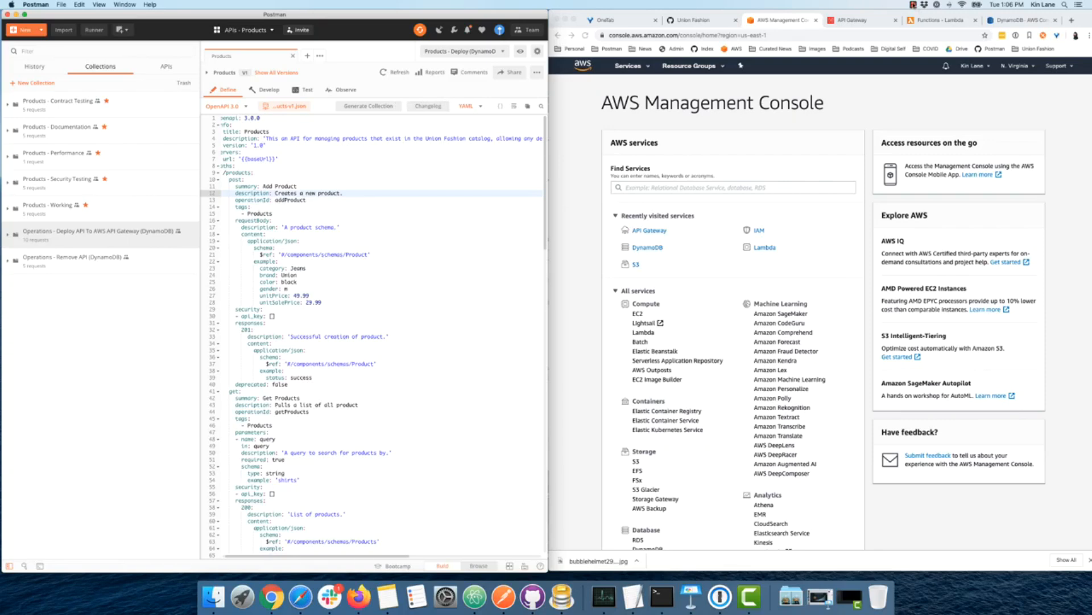
click(914, 5)
click(927, 17)
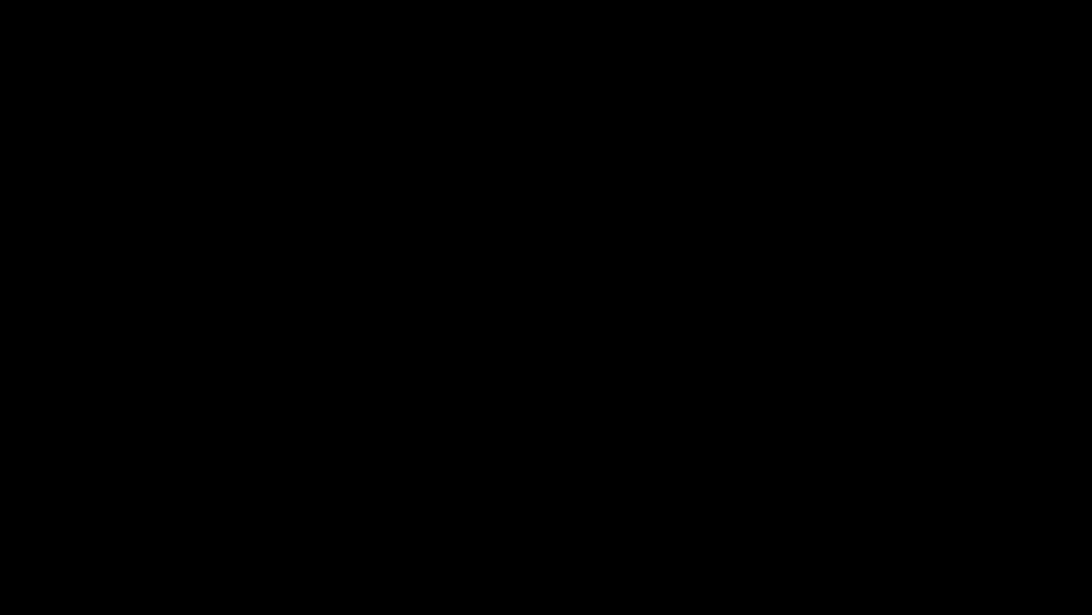